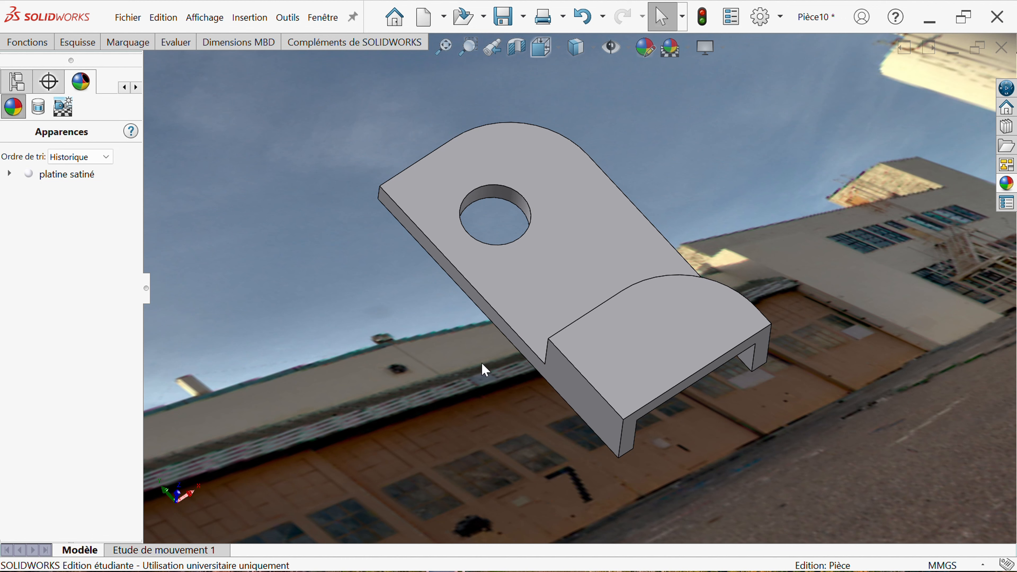
pyautogui.moveTo(488, 345); pyautogui.dragTo(470, 382, button='middle')
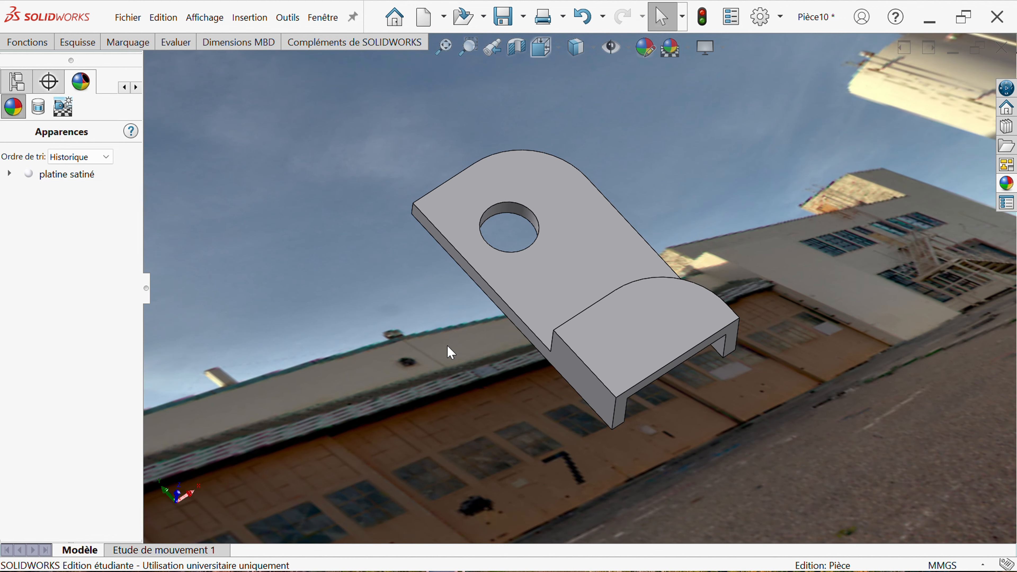
pyautogui.moveTo(447, 346); pyautogui.dragTo(364, 386, button='middle')
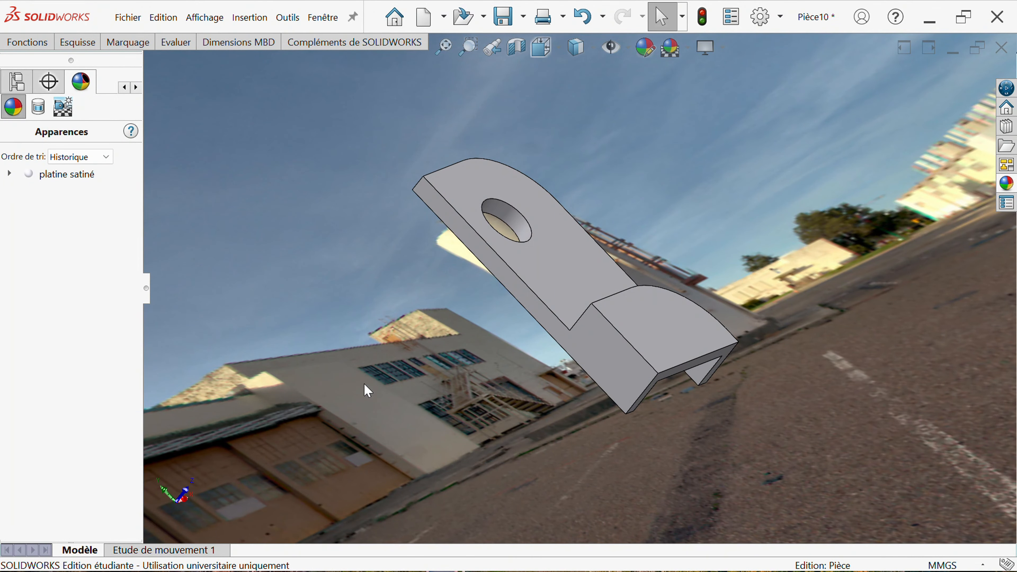
# Create a new part document and start a sketch on the front plane (Plan de face)
pyautogui.hotkey('ctrl', 'n')
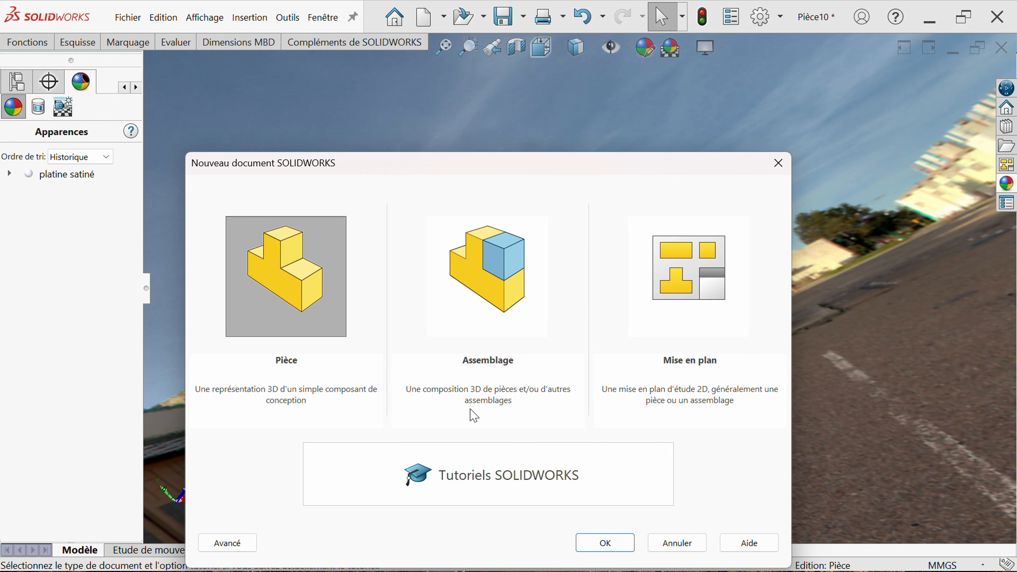
pyautogui.click(611, 550)
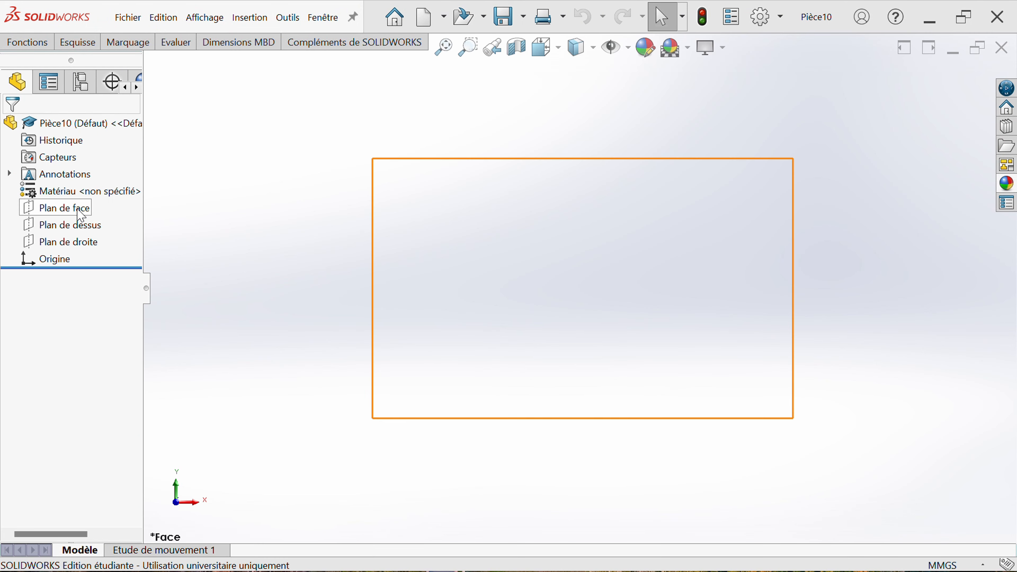
pyautogui.click(64, 208)
pyautogui.click(90, 195)
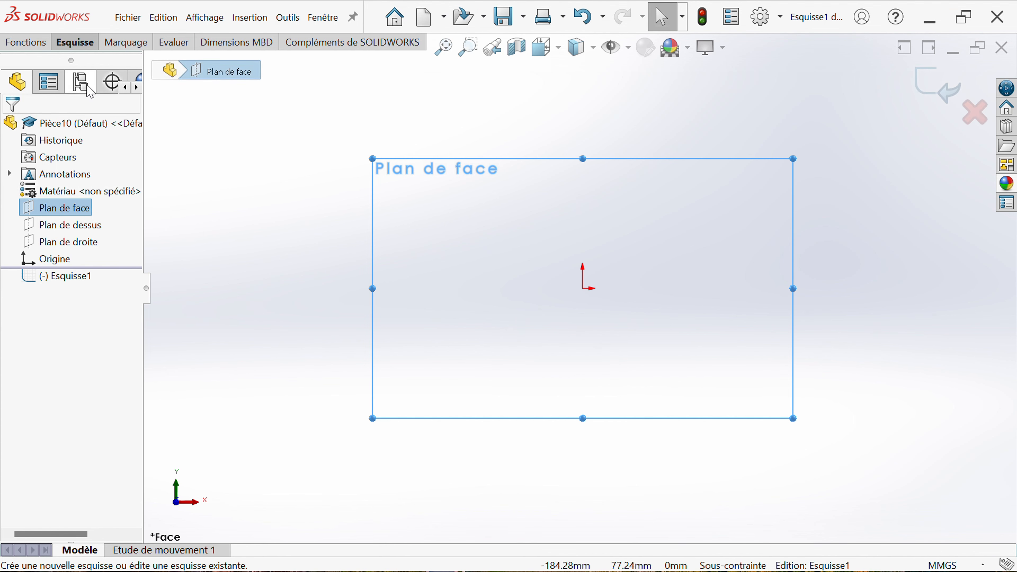
# Sketch a corner rectangle from the origin, about 40 mm wide and 72 mm high
pyautogui.click(76, 43)
pyautogui.click(124, 87)
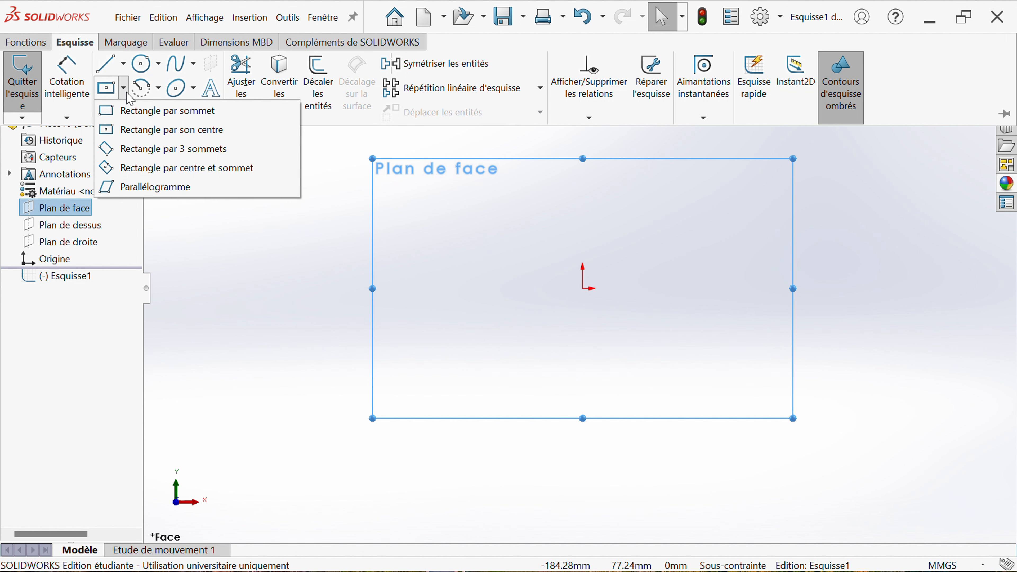
pyautogui.click(144, 114)
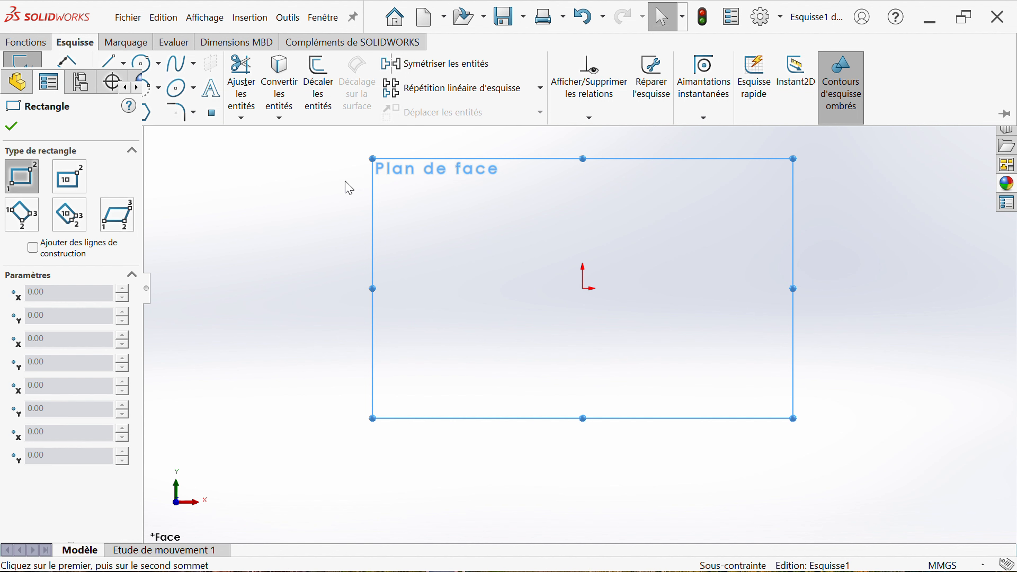
pyautogui.click(583, 289)
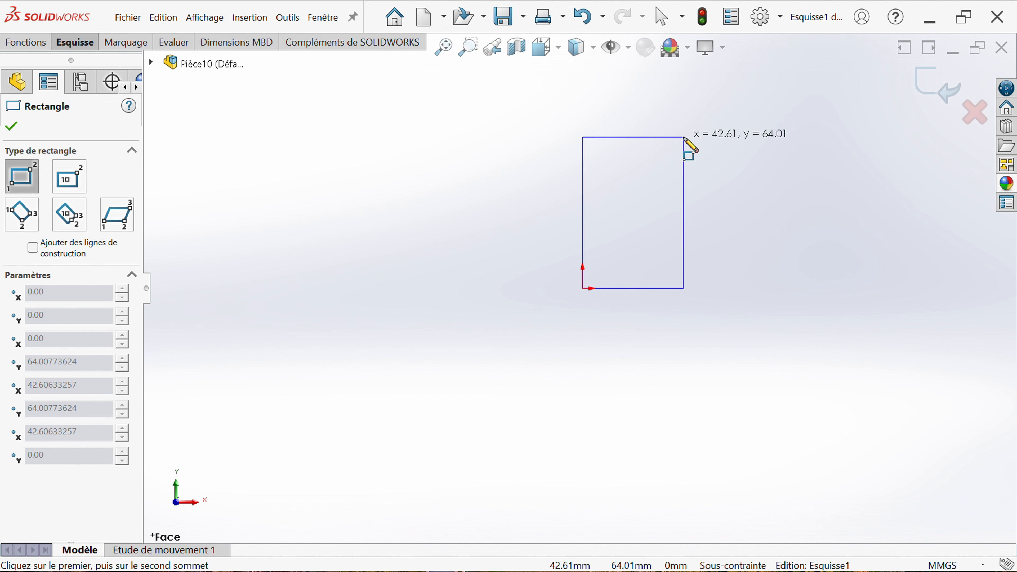
pyautogui.click(677, 120)
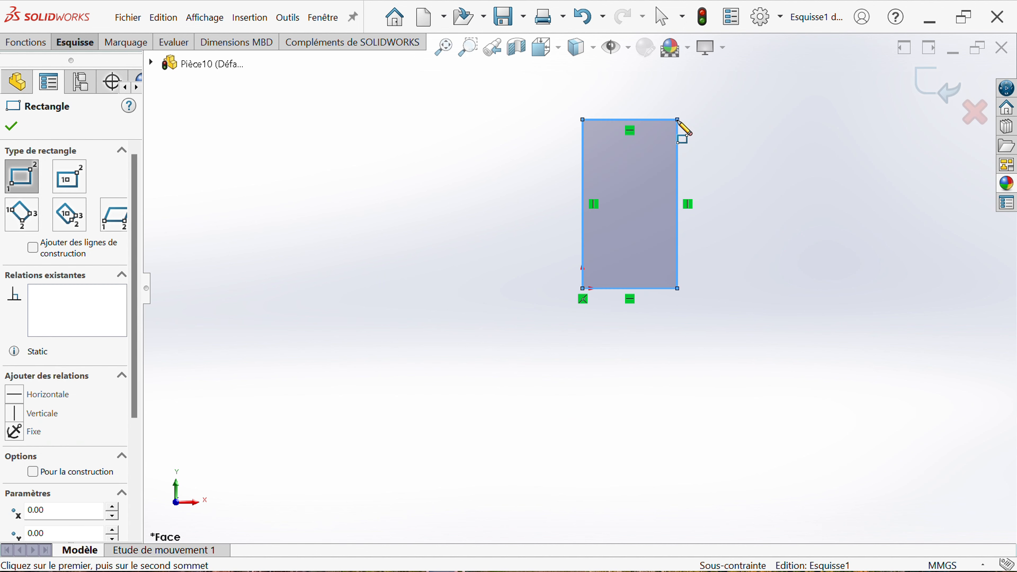
pyautogui.rightClick(415, 276)
pyautogui.click(438, 280)
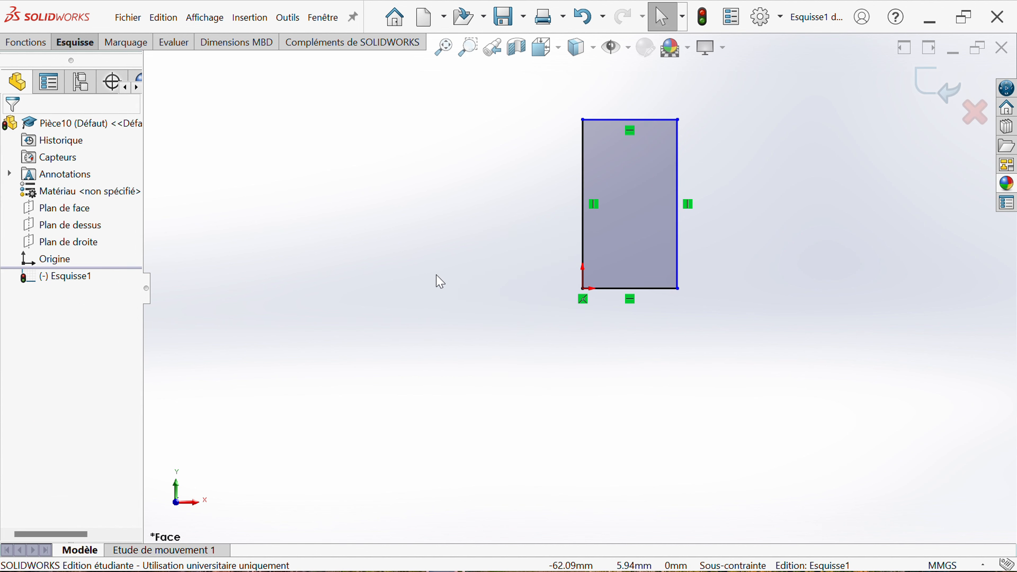
# Dimension the rectangle's bottom edge and set its width to 40 mm
pyautogui.moveTo(665, 159); pyautogui.dragTo(669, 158)
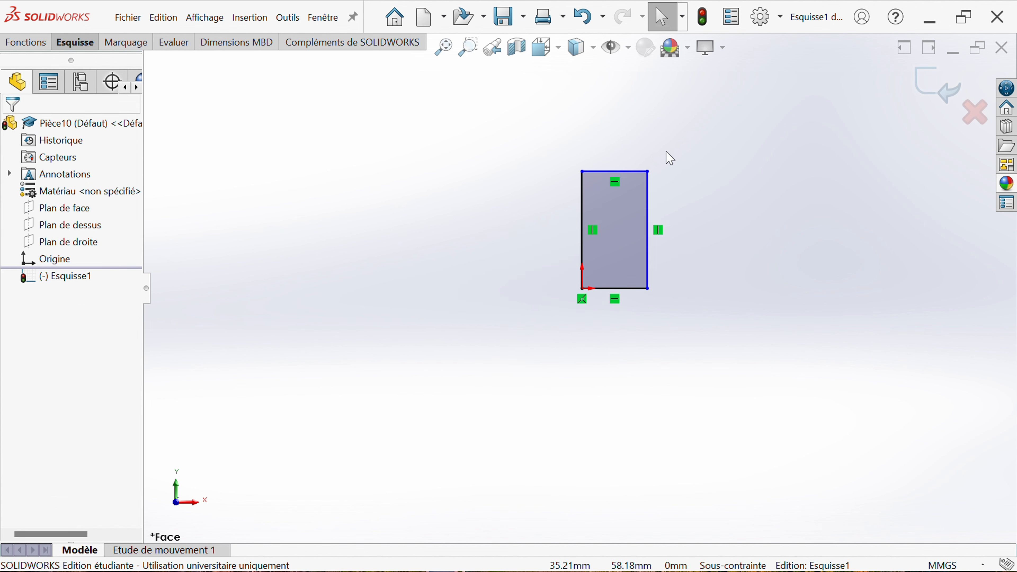
pyautogui.scroll(-5, 672, 188)
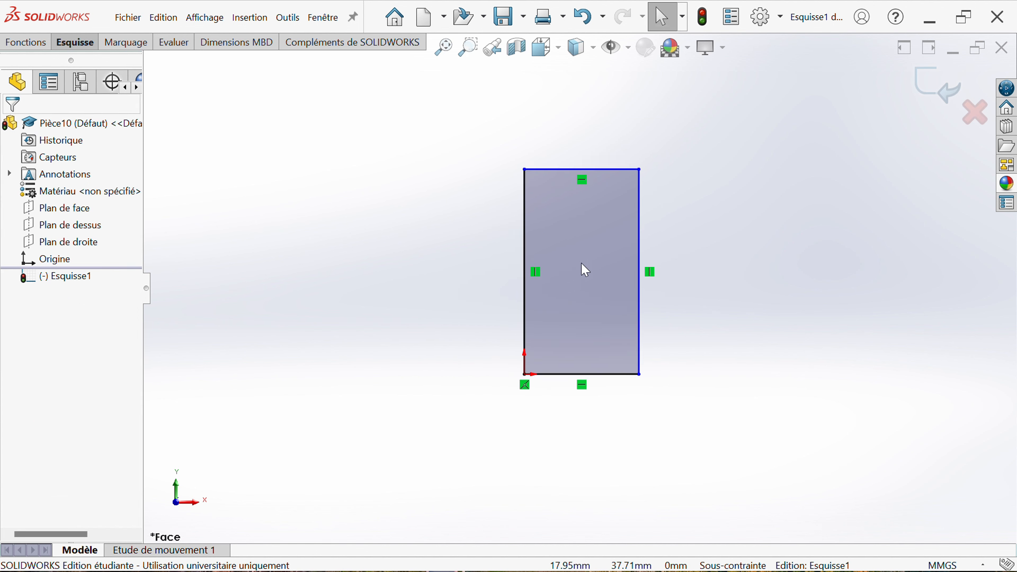
pyautogui.scroll(-1, 585, 269)
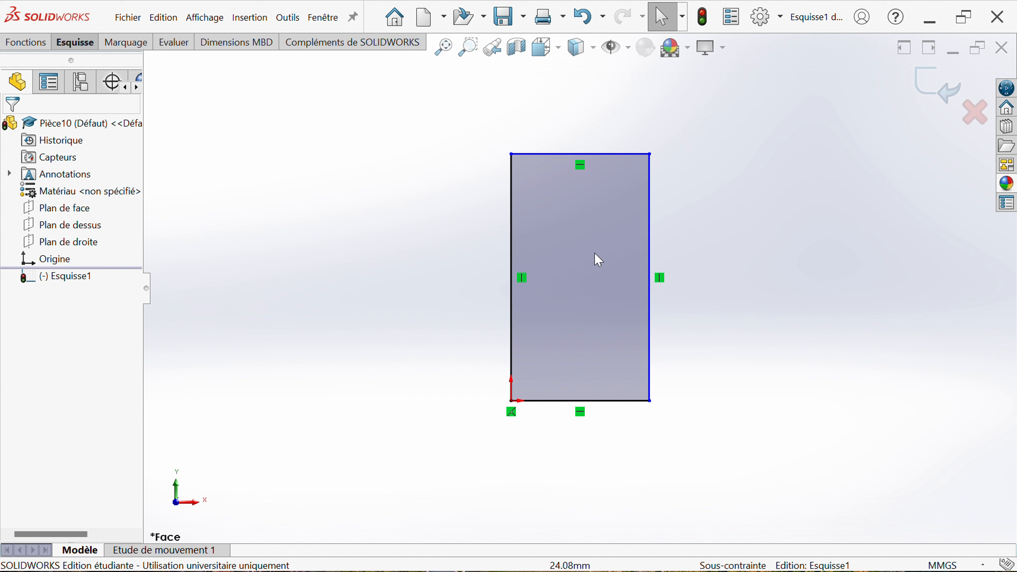
pyautogui.click(70, 42)
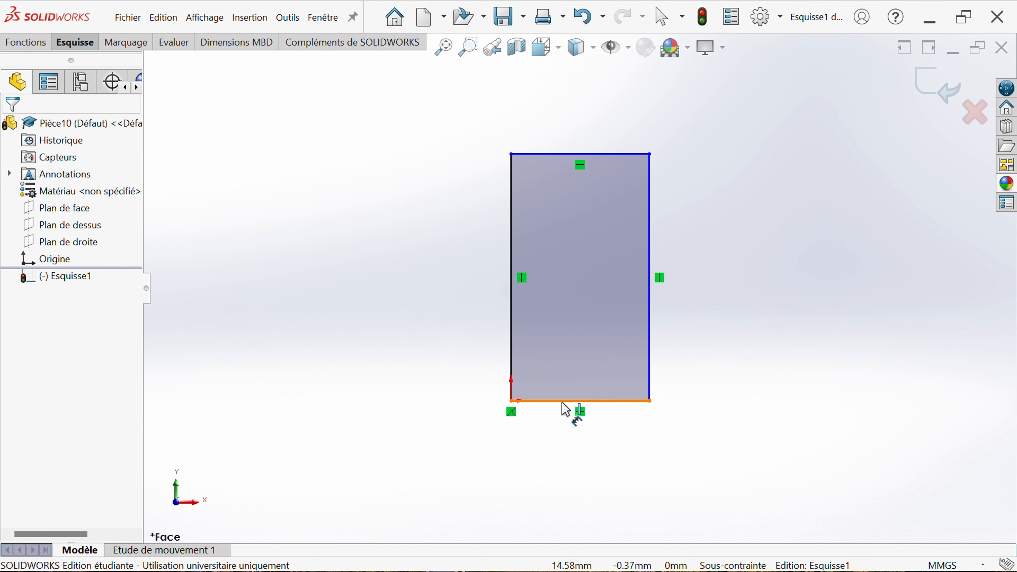
pyautogui.click(566, 402)
pyautogui.click(602, 469)
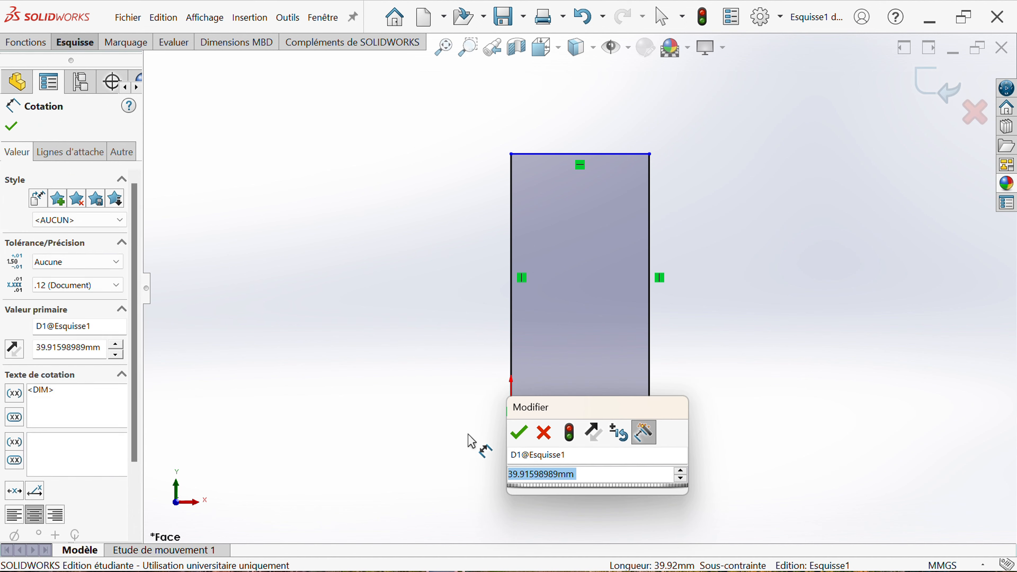
pyautogui.write('à')
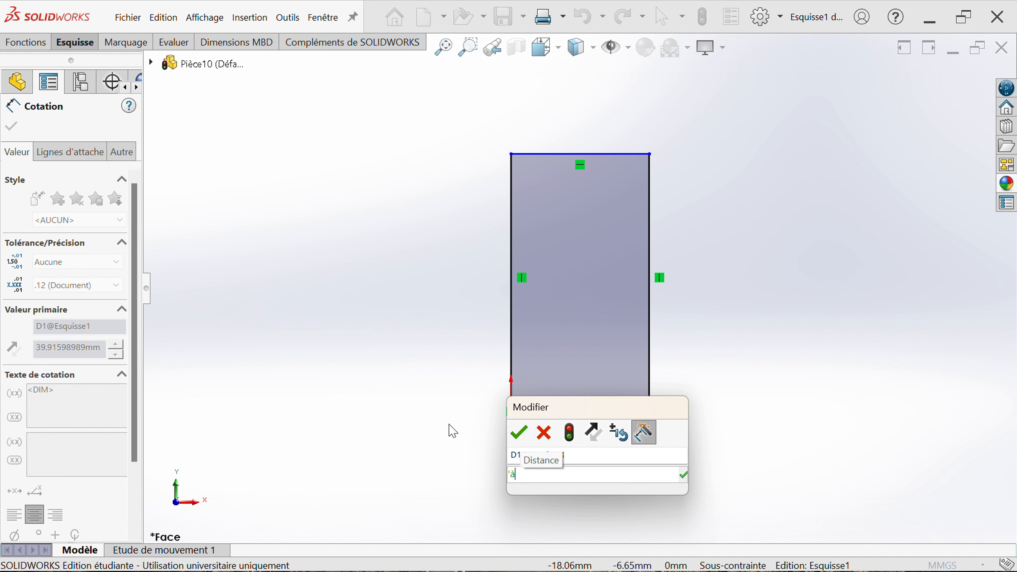
pyautogui.press('BackSpace')
pyautogui.write('40')
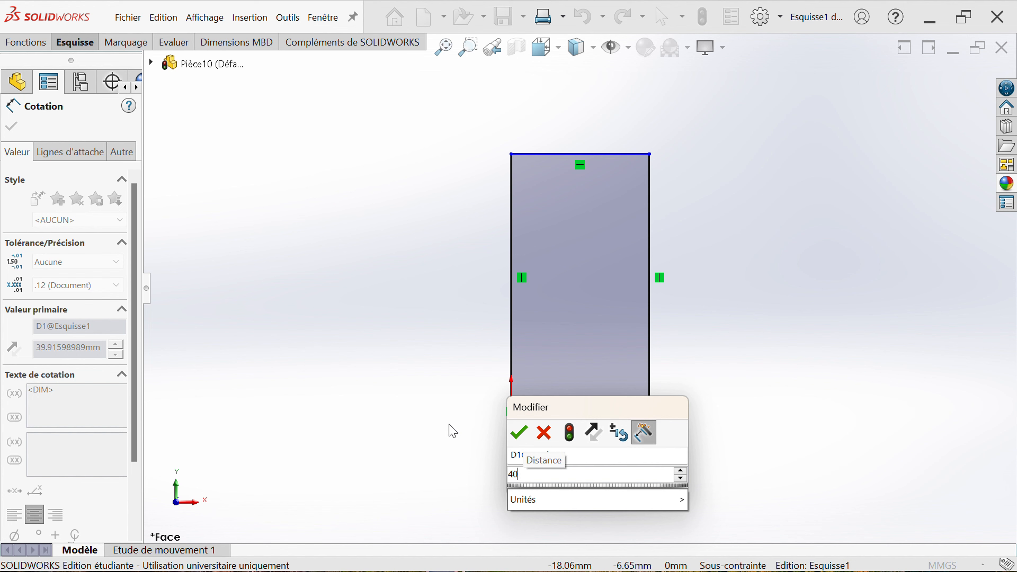
pyautogui.press('Return')
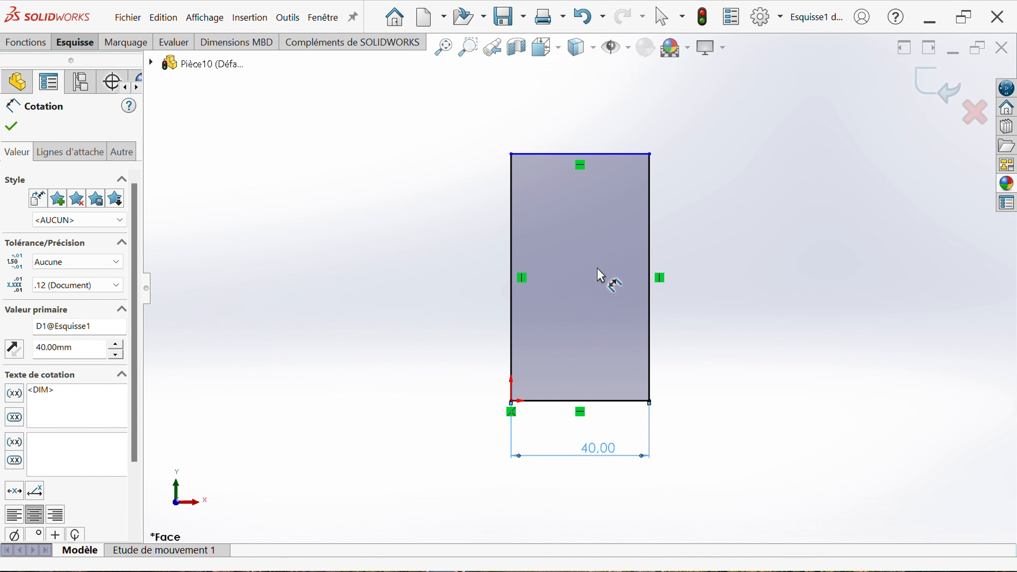
# Dimension the rectangle's vertical side at 80 mm and exit the sketch
pyautogui.click(513, 197)
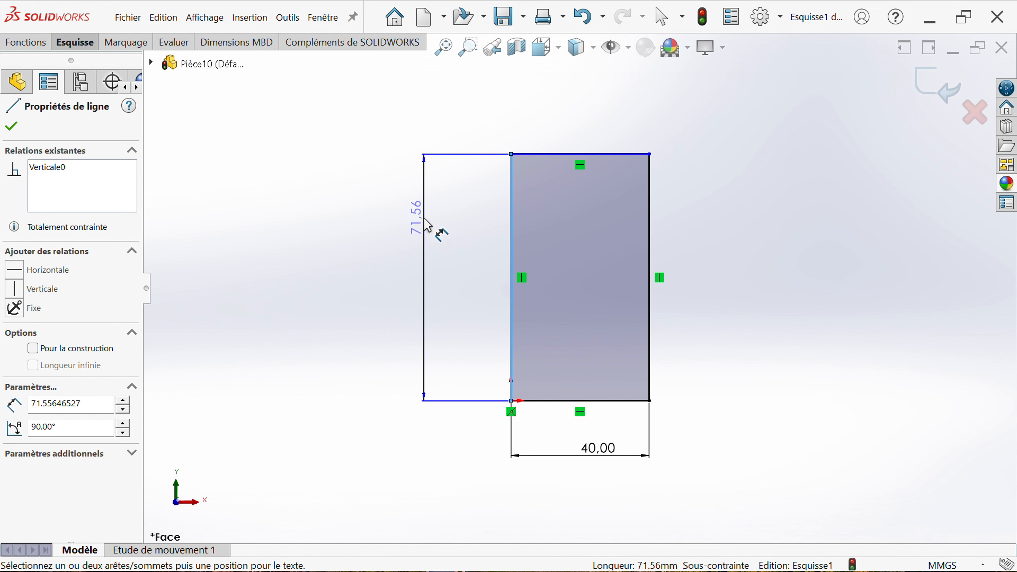
pyautogui.click(442, 229)
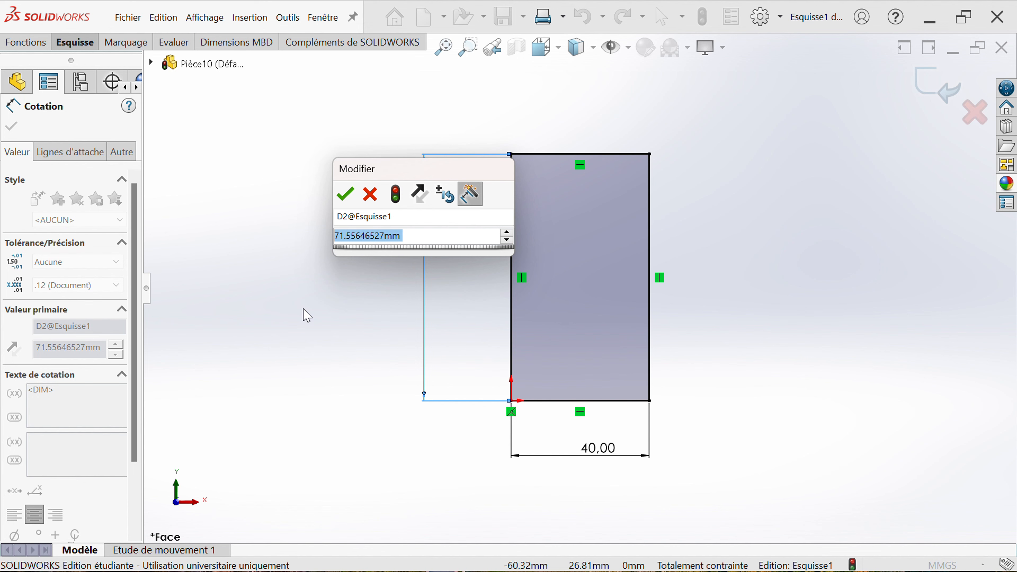
pyautogui.write('80')
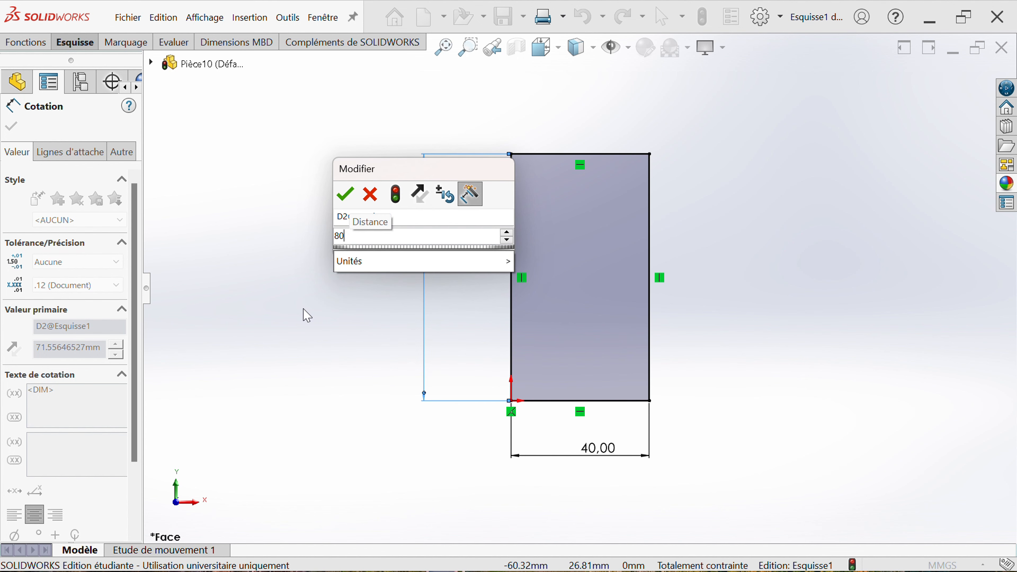
pyautogui.press('Return')
pyautogui.scroll(-1, 577, 317)
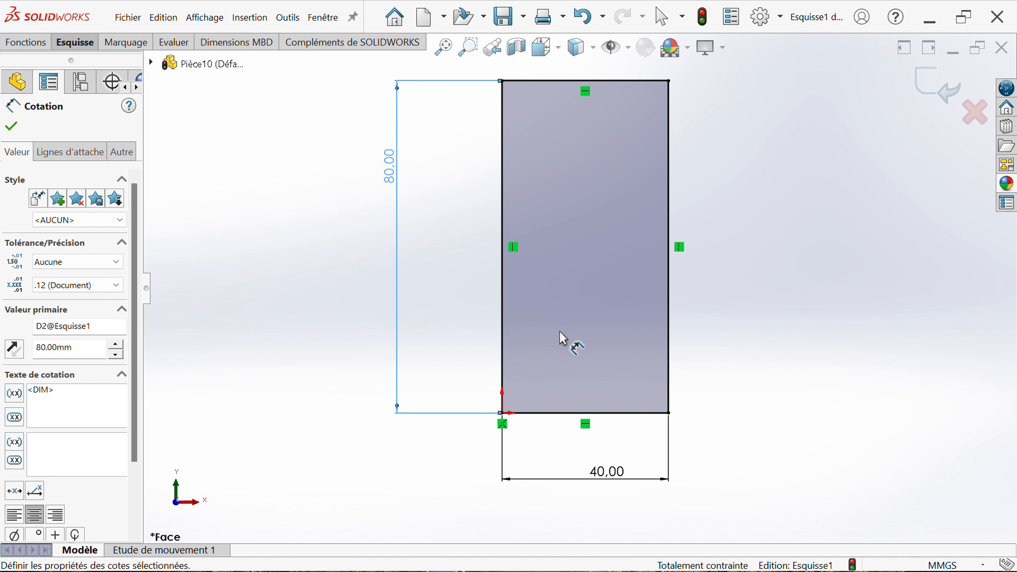
pyautogui.scroll(1, 599, 253)
pyautogui.scroll(-1, 626, 148)
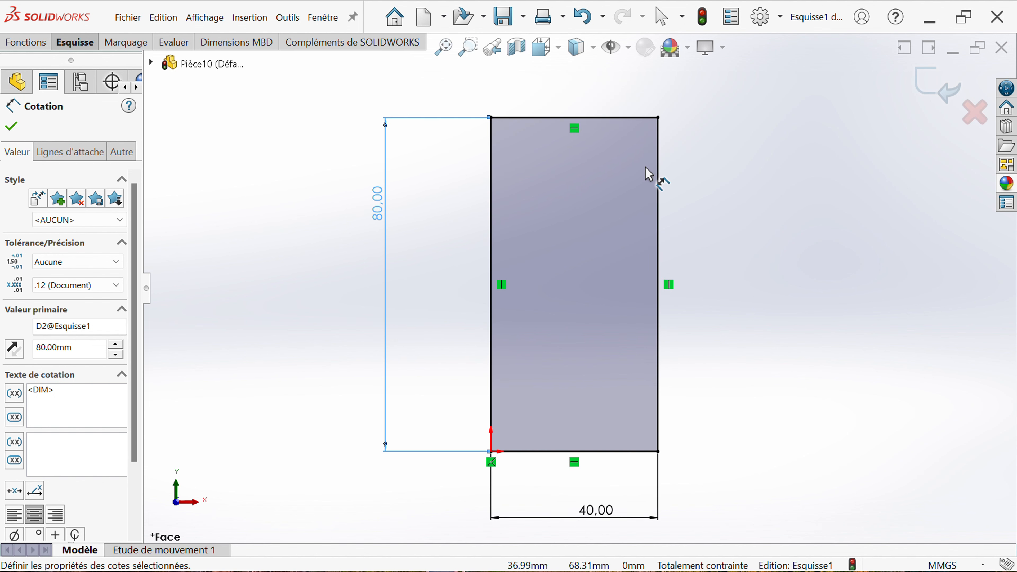
pyautogui.click(931, 98)
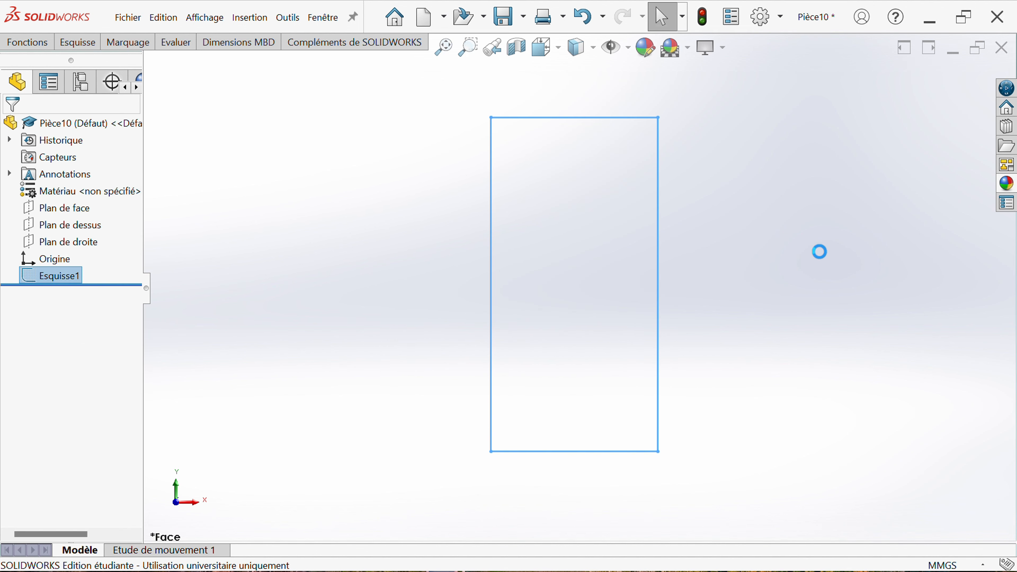
# Extrude the rectangle sketch as a boss with a blind (Borgne) depth of 10 mm
pyautogui.moveTo(576, 329)
pyautogui.mouseDown(button='middle')
pyautogui.moveTo(567, 320)
pyautogui.moveTo(536, 355)
pyautogui.mouseUp(button='middle')
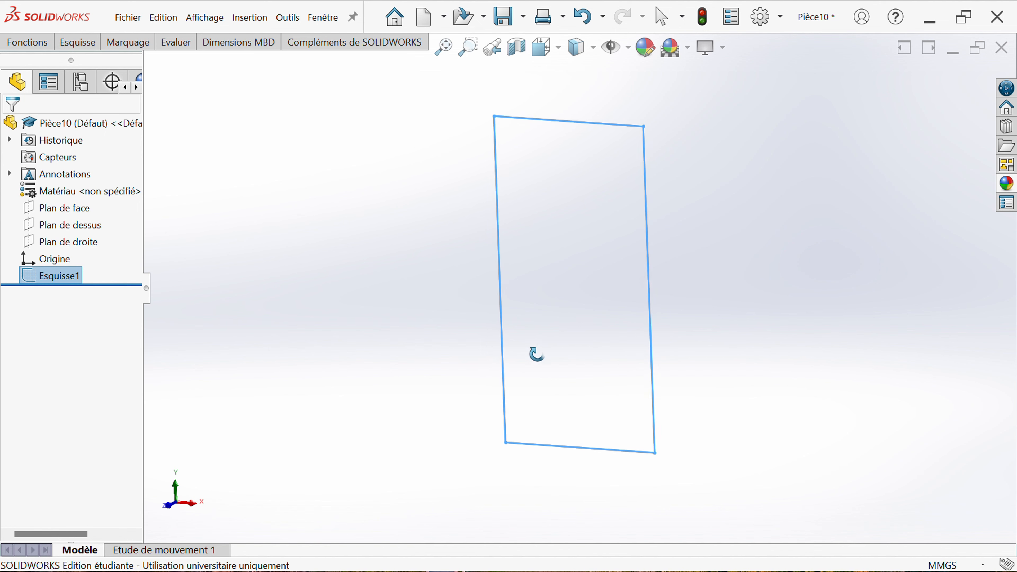
pyautogui.click(27, 41)
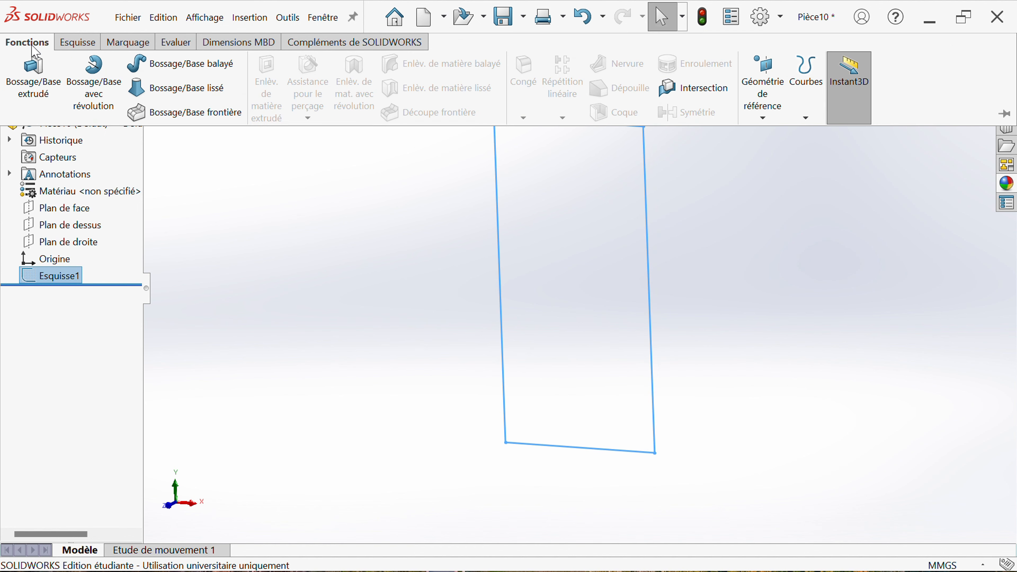
pyautogui.click(33, 74)
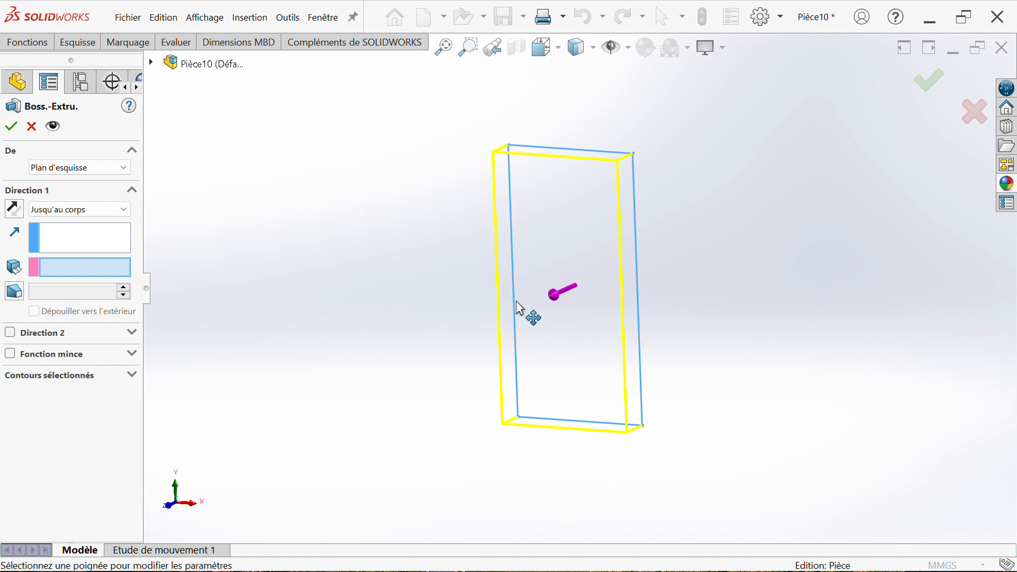
pyautogui.moveTo(490, 315)
pyautogui.mouseDown(button='middle')
pyautogui.moveTo(448, 318)
pyautogui.moveTo(525, 318)
pyautogui.moveTo(501, 313)
pyautogui.moveTo(490, 333)
pyautogui.moveTo(499, 338)
pyautogui.mouseUp(button='middle')
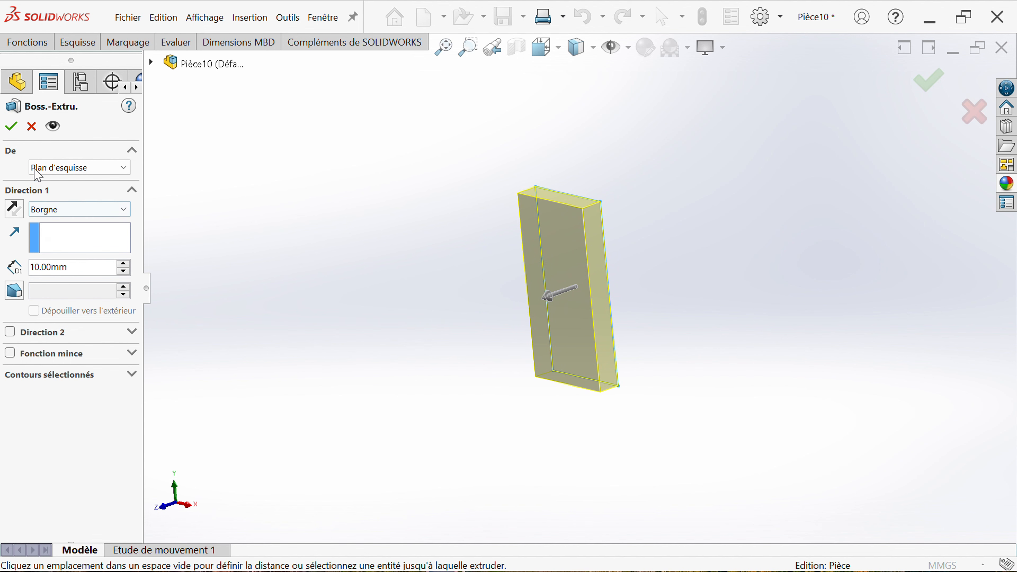
pyautogui.click(11, 128)
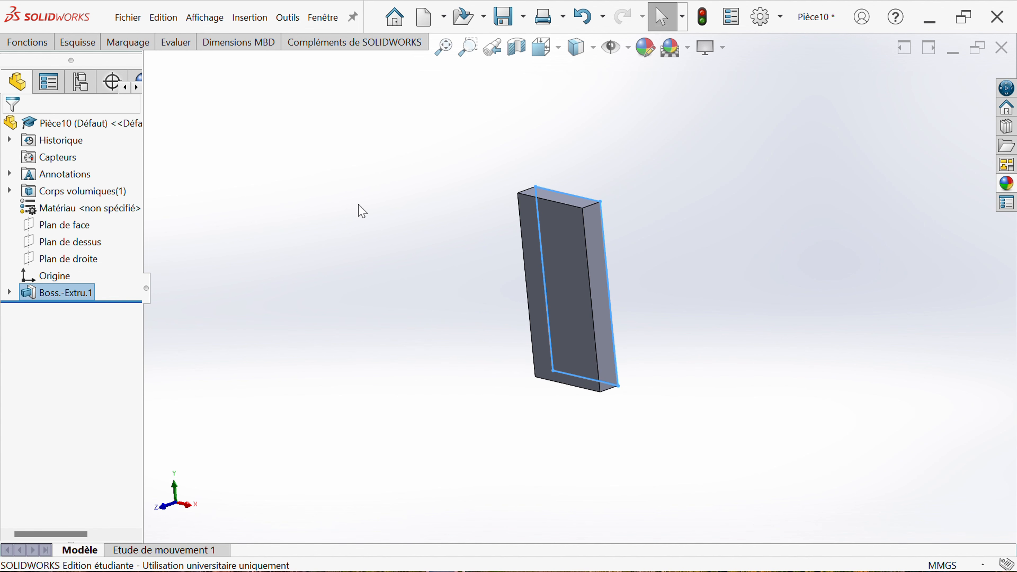
# Set the extruded plate's thickness to 5 mm through its depth dimension on the model
pyautogui.click(468, 253)
pyautogui.moveTo(445, 305); pyautogui.dragTo(444, 338, button='middle')
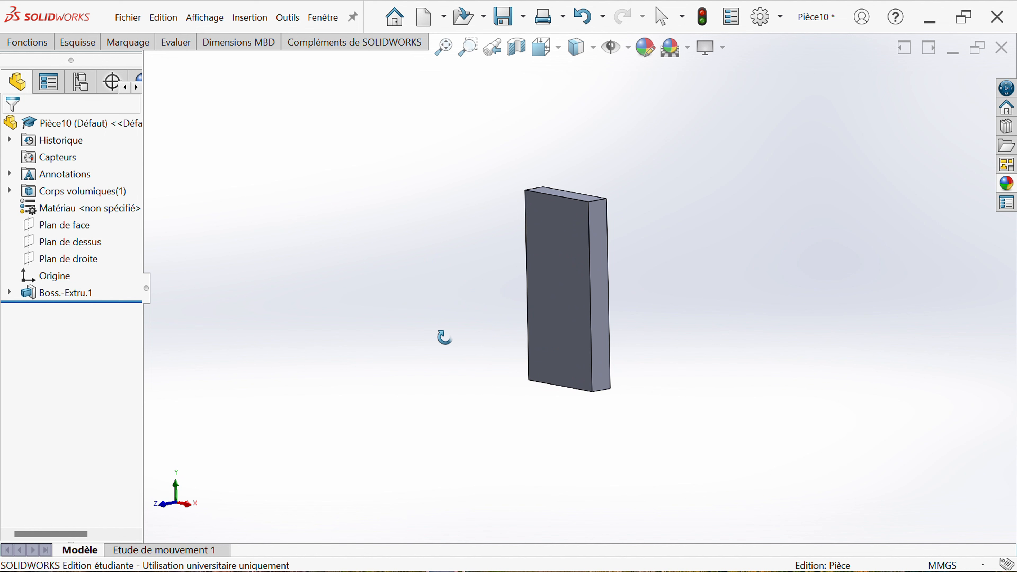
pyautogui.click(66, 294)
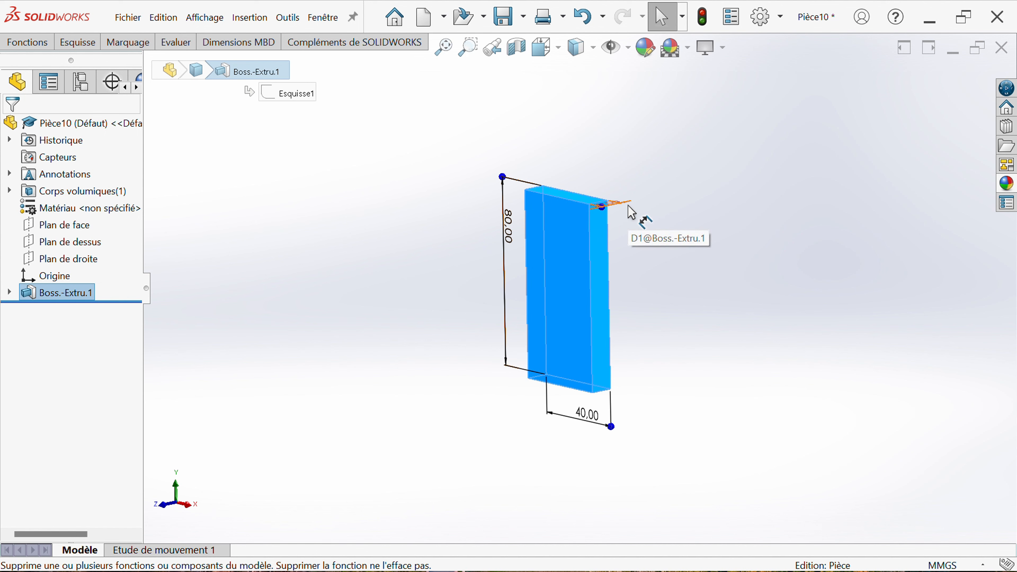
pyautogui.click(632, 213)
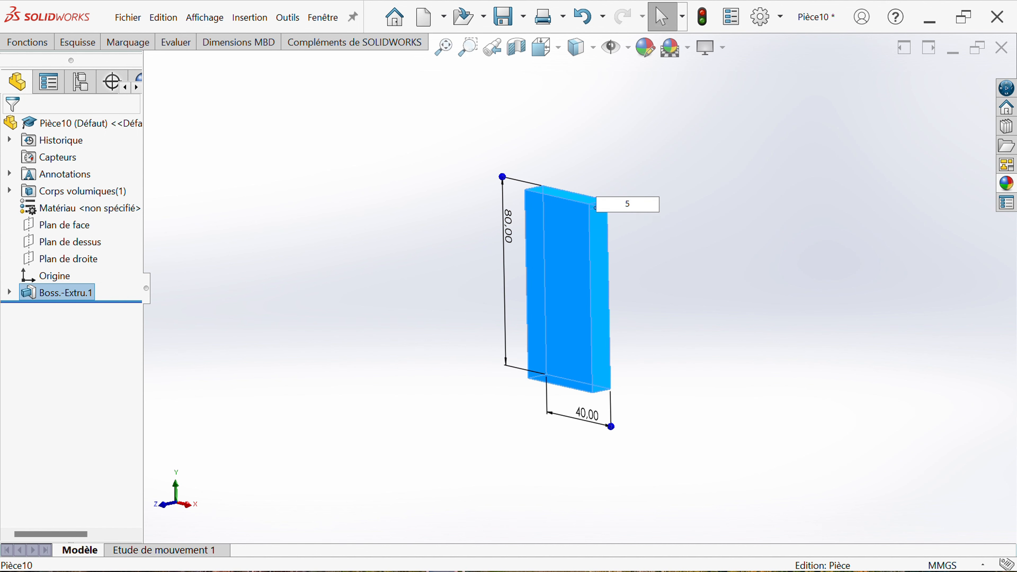
pyautogui.press('Return')
pyautogui.click(293, 345)
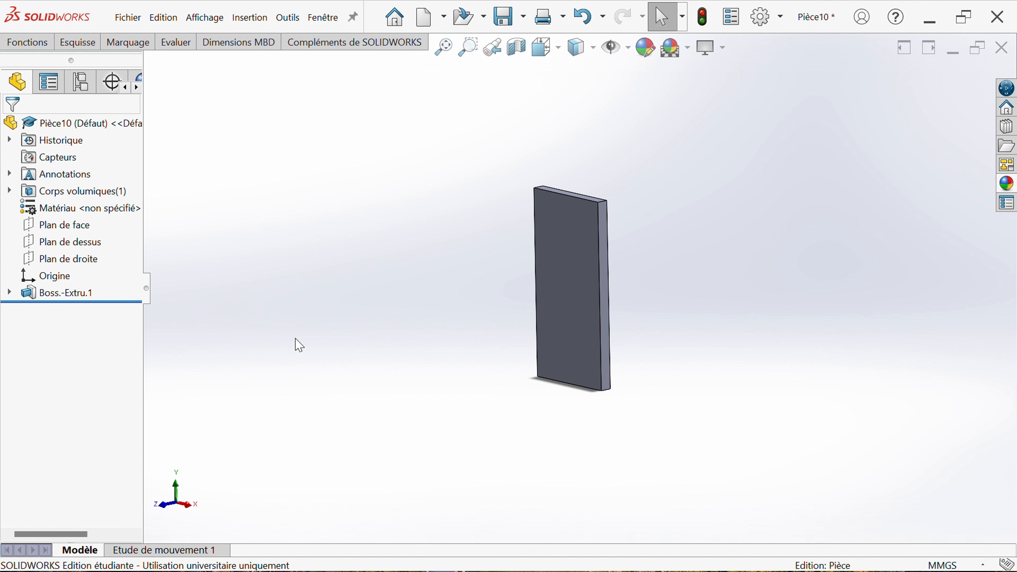
# Start a sketch on the plate's large front face and draw a circle about 14 mm in diameter near its upper left corner
pyautogui.scroll(-2, 640, 241)
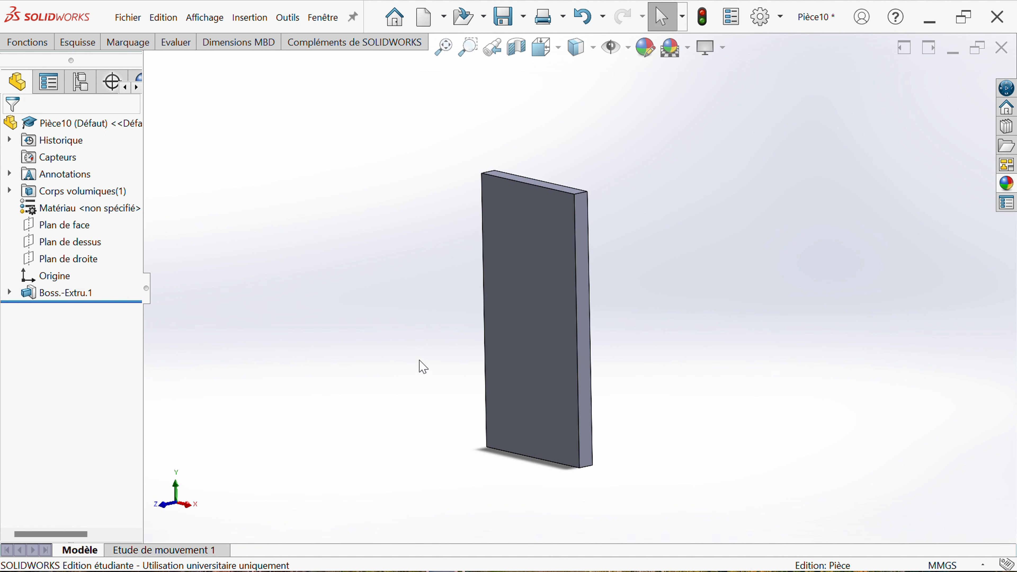
pyautogui.moveTo(423, 366); pyautogui.dragTo(574, 303, button='middle')
pyautogui.click(522, 286)
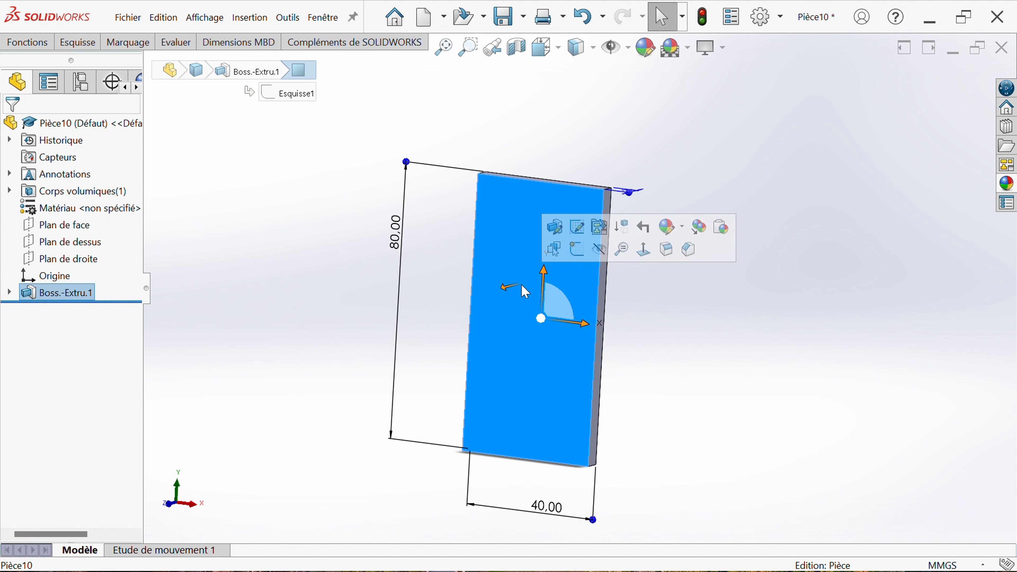
pyautogui.click(577, 227)
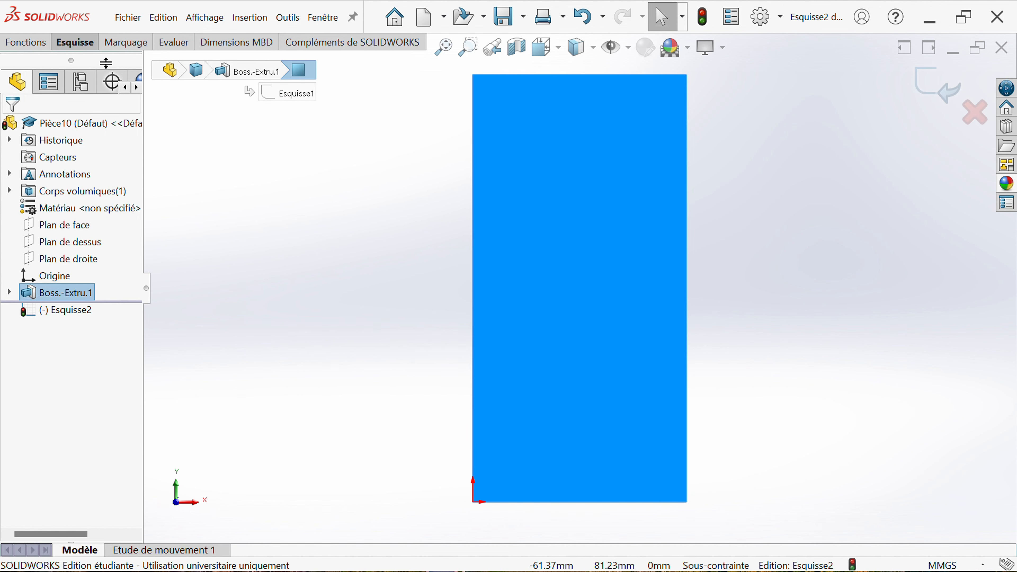
pyautogui.click(75, 45)
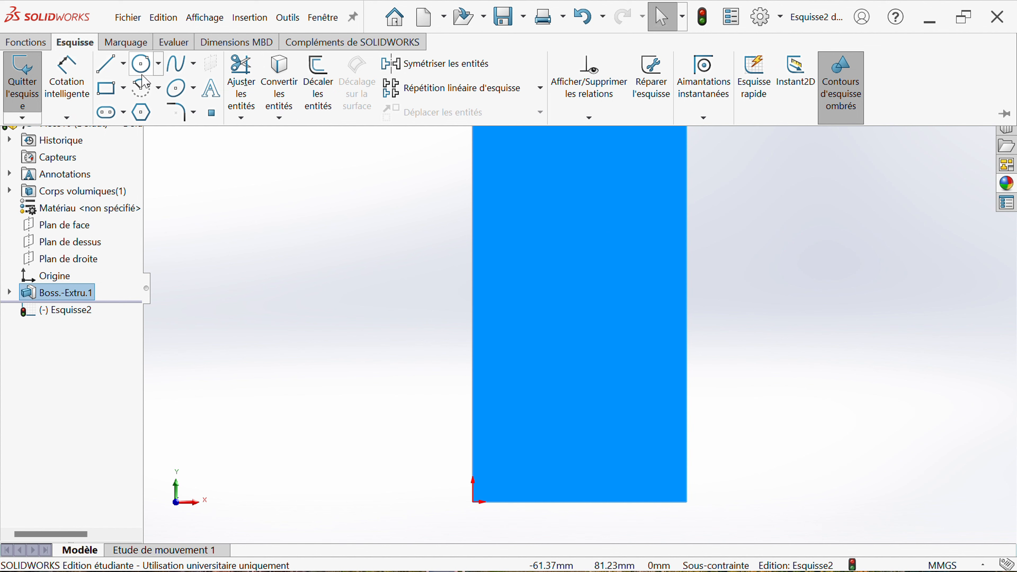
pyautogui.click(142, 66)
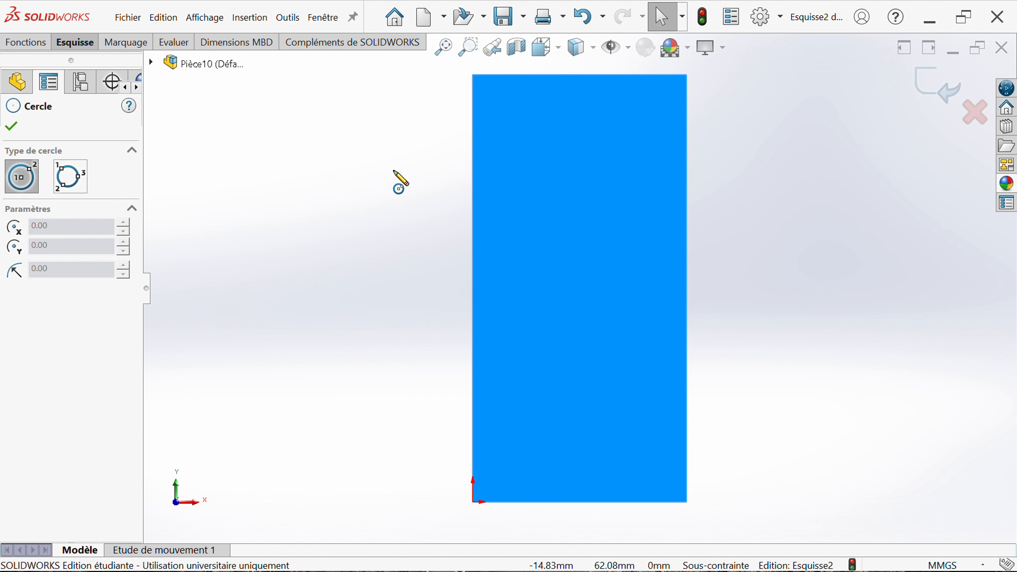
pyautogui.click(527, 170)
pyautogui.click(541, 206)
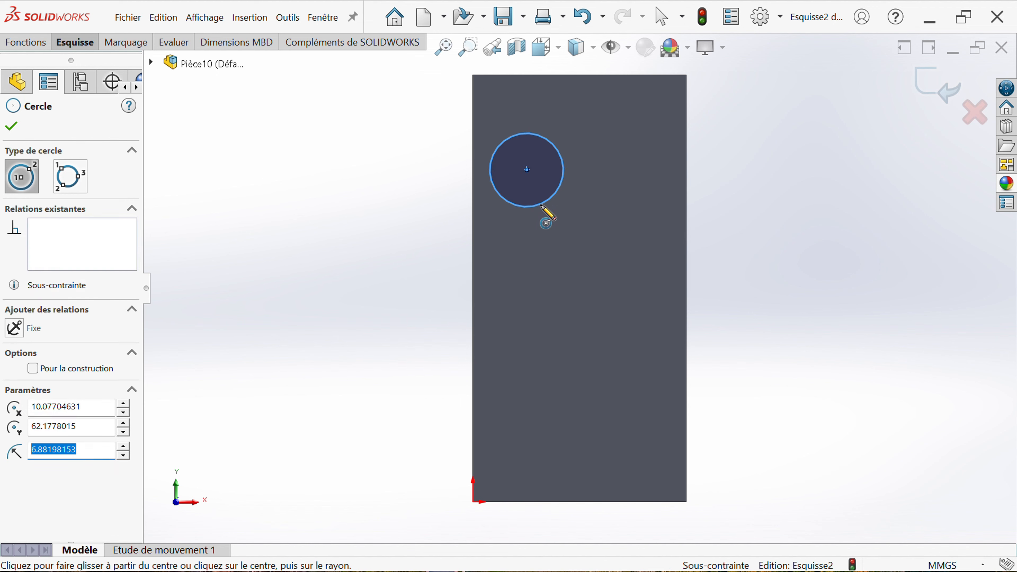
pyautogui.rightClick(414, 221)
pyautogui.click(422, 229)
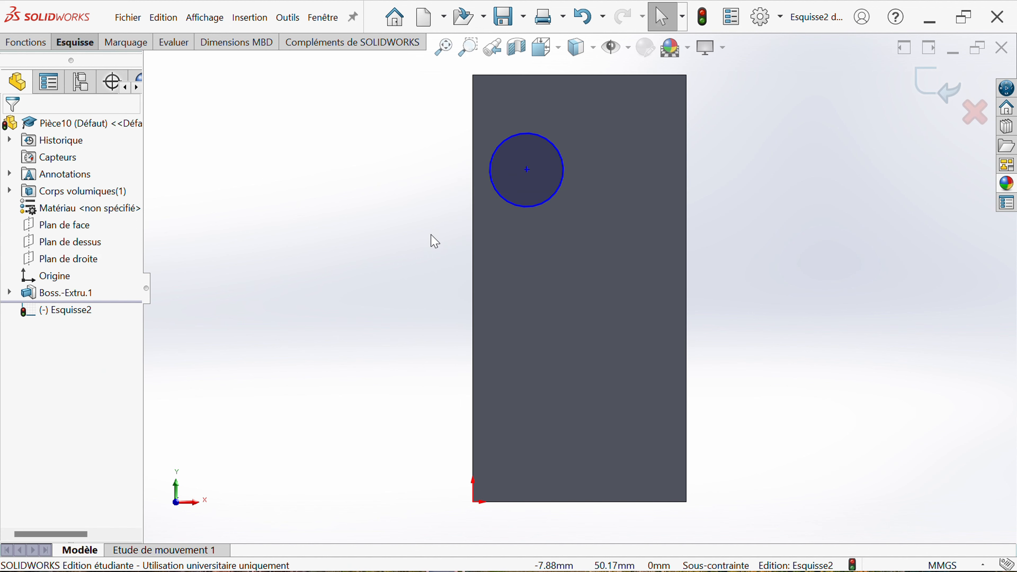
# Dimension the circle's diameter and set it to 15 mm
pyautogui.click(96, 46)
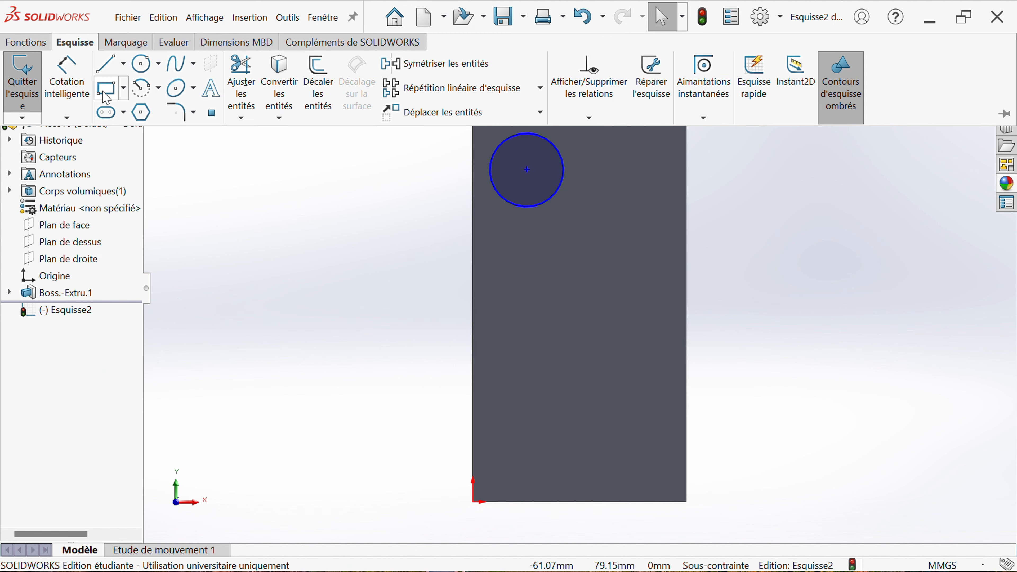
pyautogui.click(497, 190)
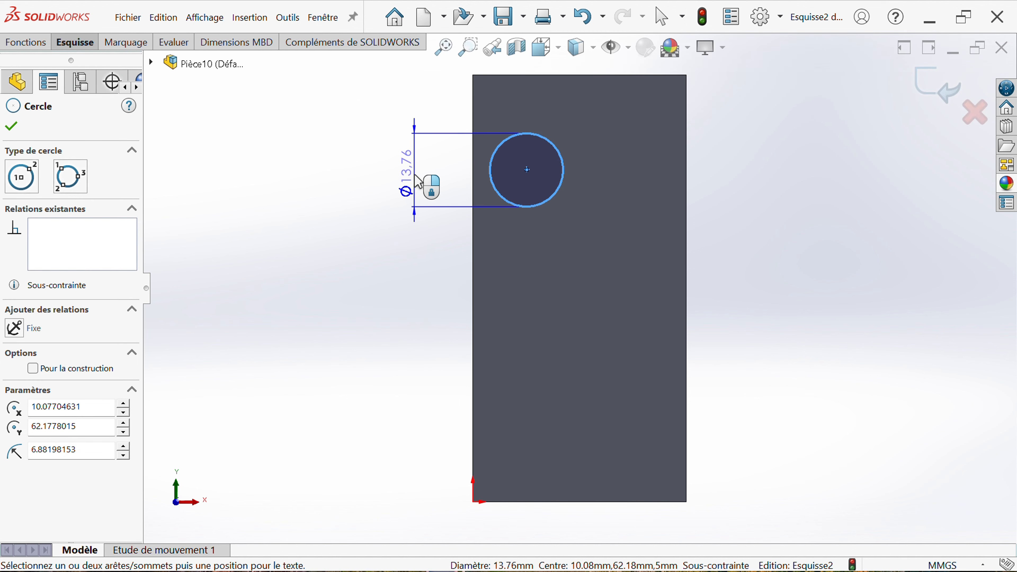
pyautogui.click(408, 220)
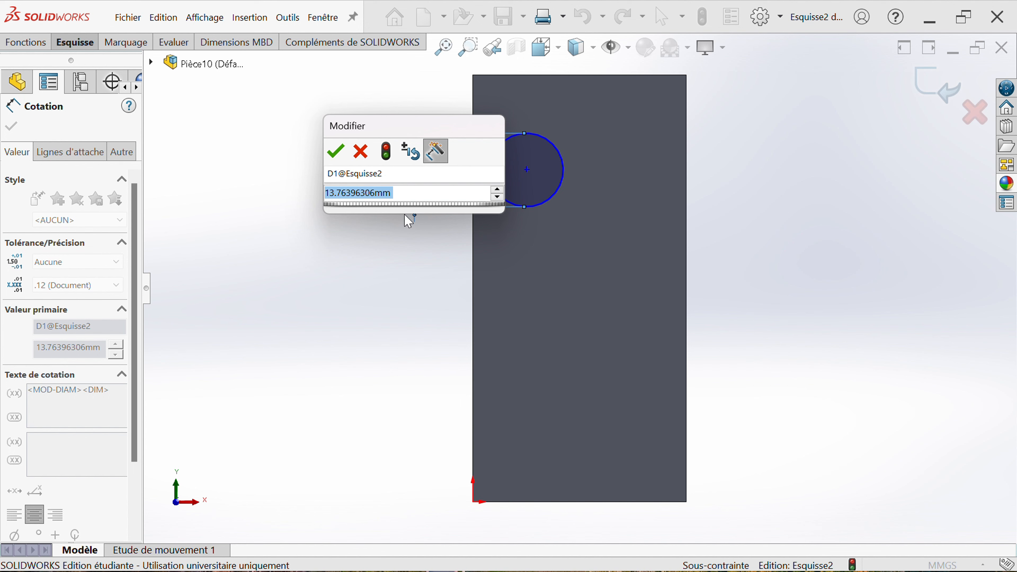
pyautogui.write('15')
pyautogui.press('Return')
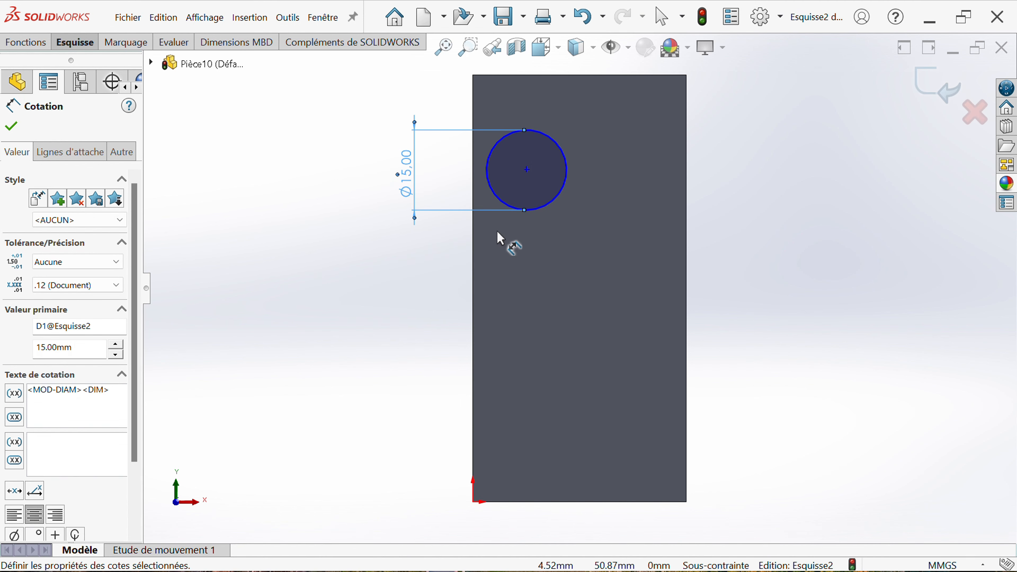
# Dimension the circle's centre from the plate's left edge and set the distance to 15 mm
pyautogui.click(526, 169)
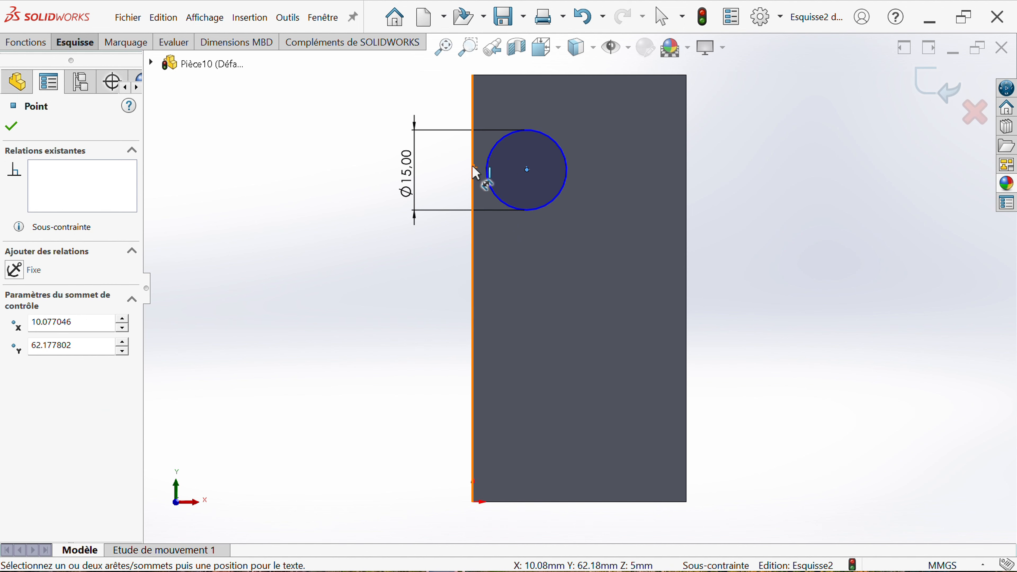
pyautogui.click(473, 177)
pyautogui.click(336, 322)
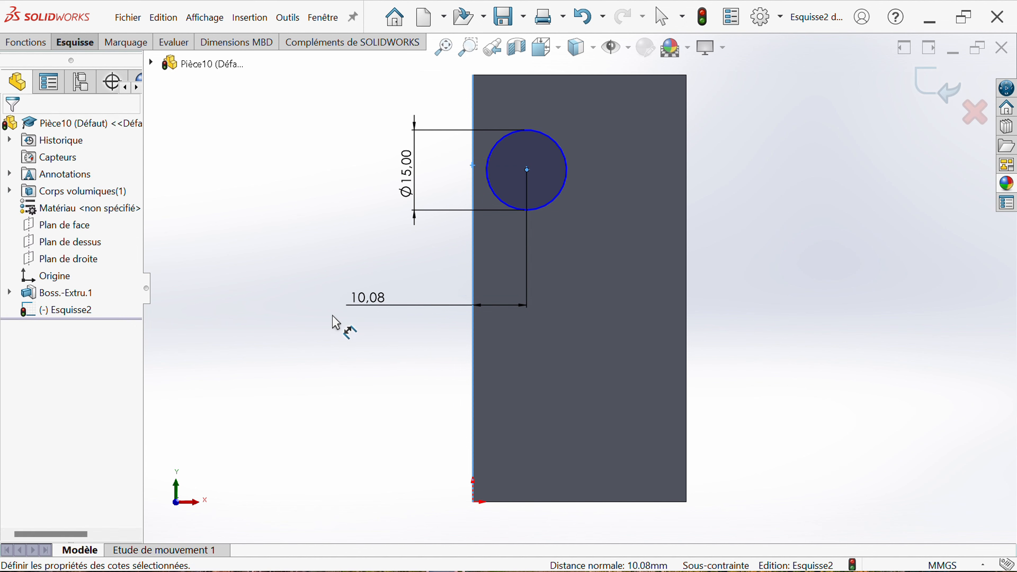
pyautogui.write('15')
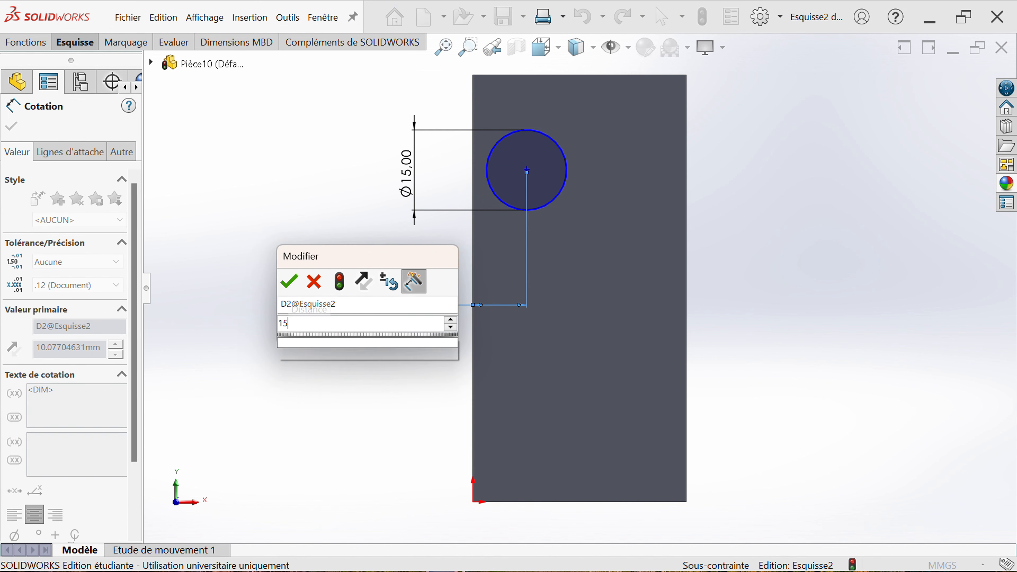
pyautogui.press('Return')
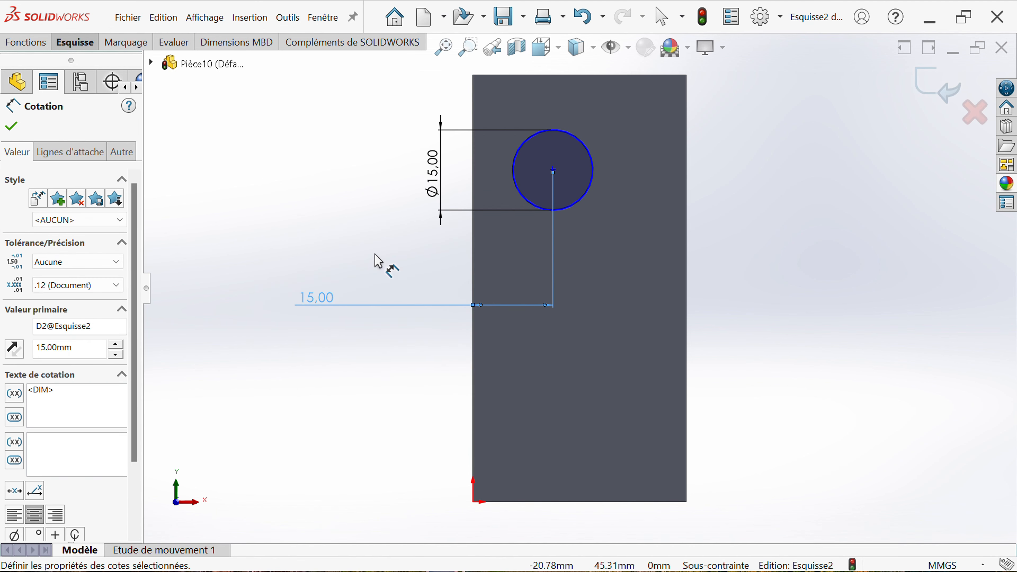
# Dimension the circle's centre at 60 mm from the plate's bottom edge and exit the sketch
pyautogui.click(552, 170)
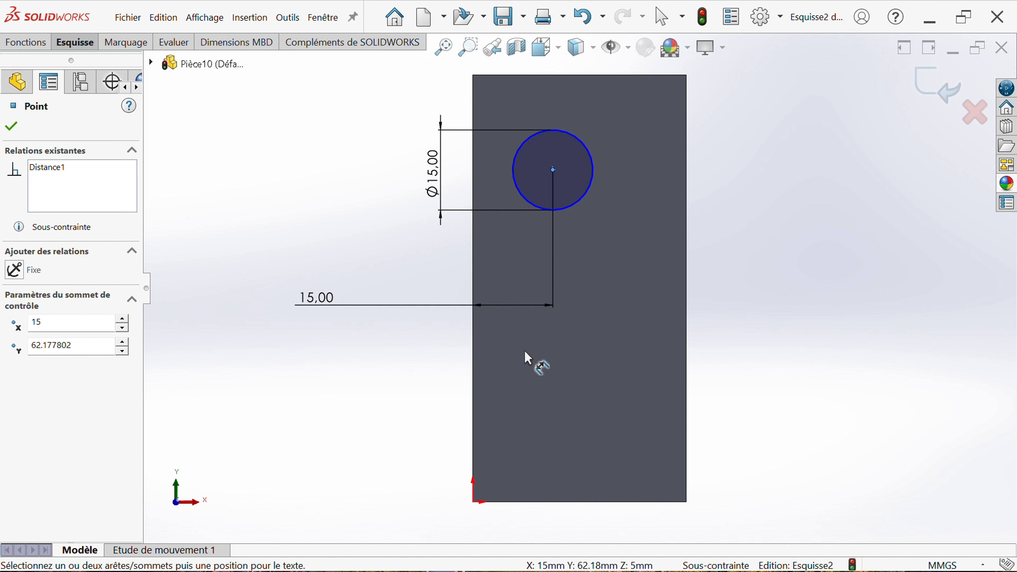
pyautogui.click(549, 505)
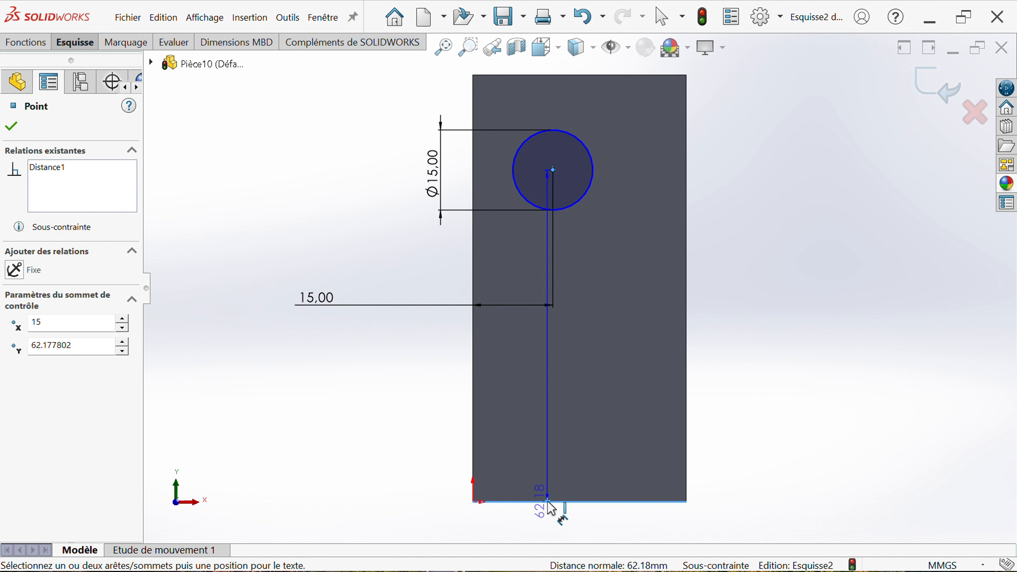
pyautogui.click(372, 473)
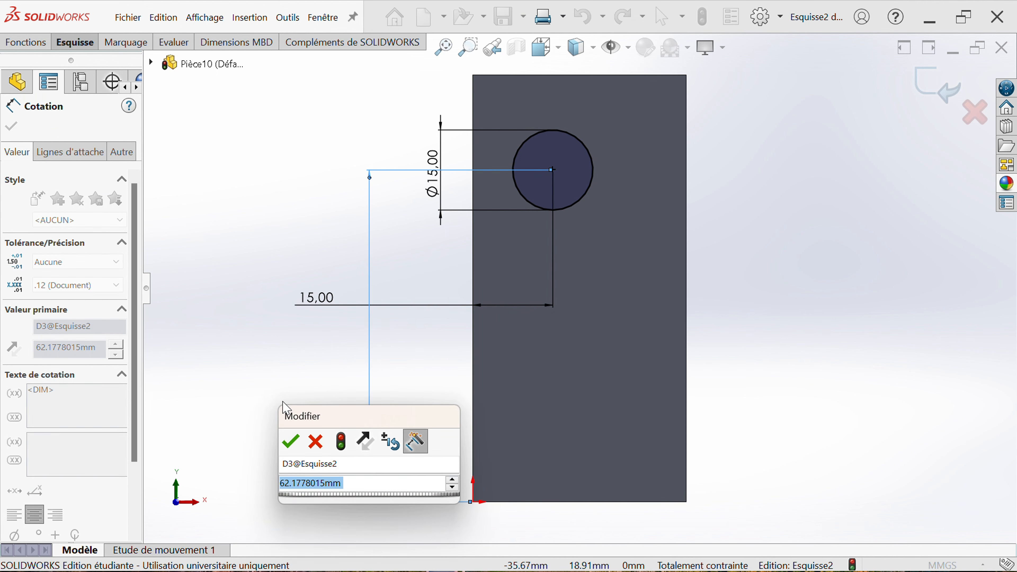
pyautogui.write('60')
pyautogui.press('Return')
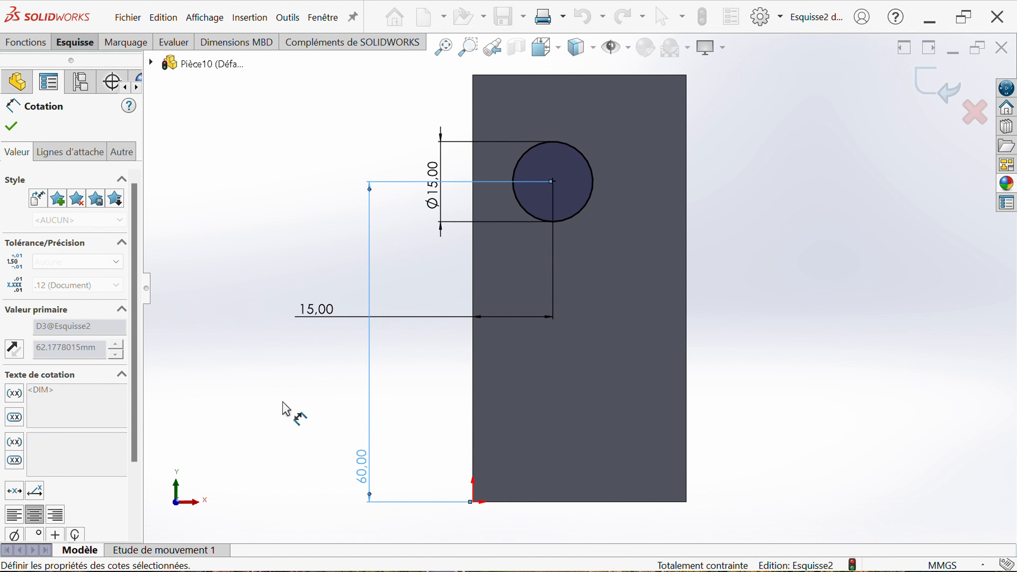
pyautogui.rightClick(252, 161)
pyautogui.click(297, 214)
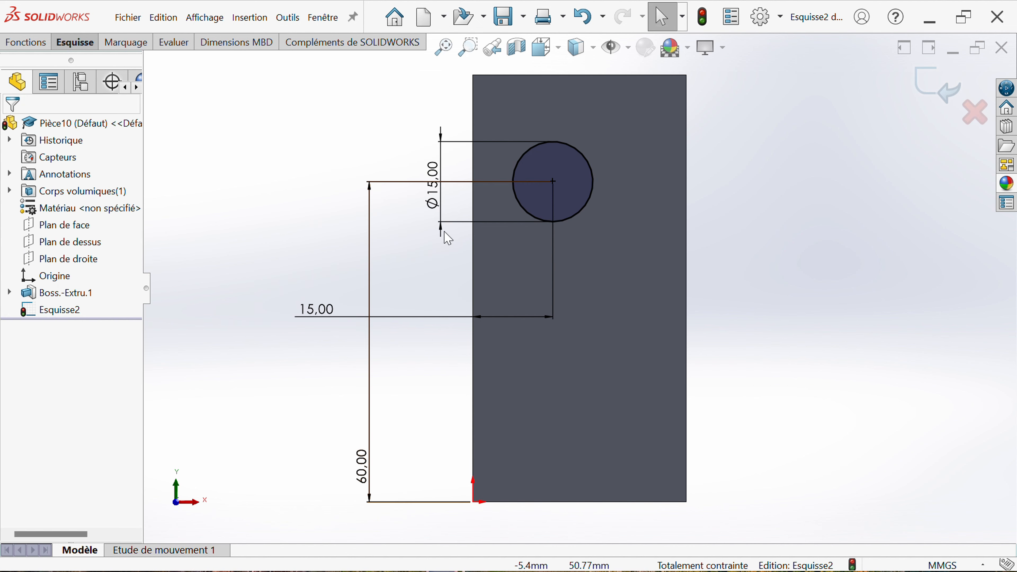
pyautogui.moveTo(415, 283); pyautogui.dragTo(357, 313, button='middle')
pyautogui.click(931, 93)
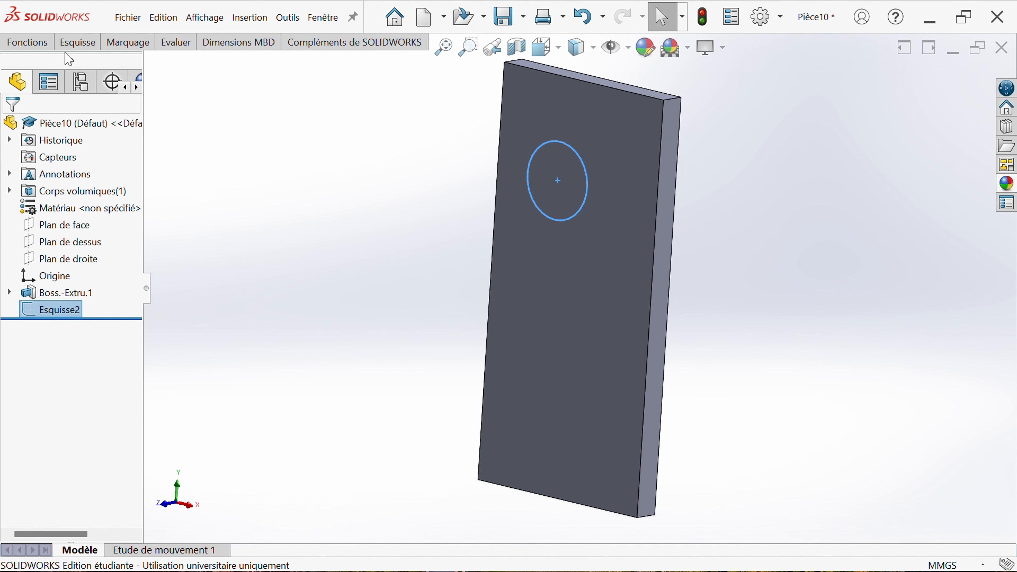
pyautogui.click(42, 49)
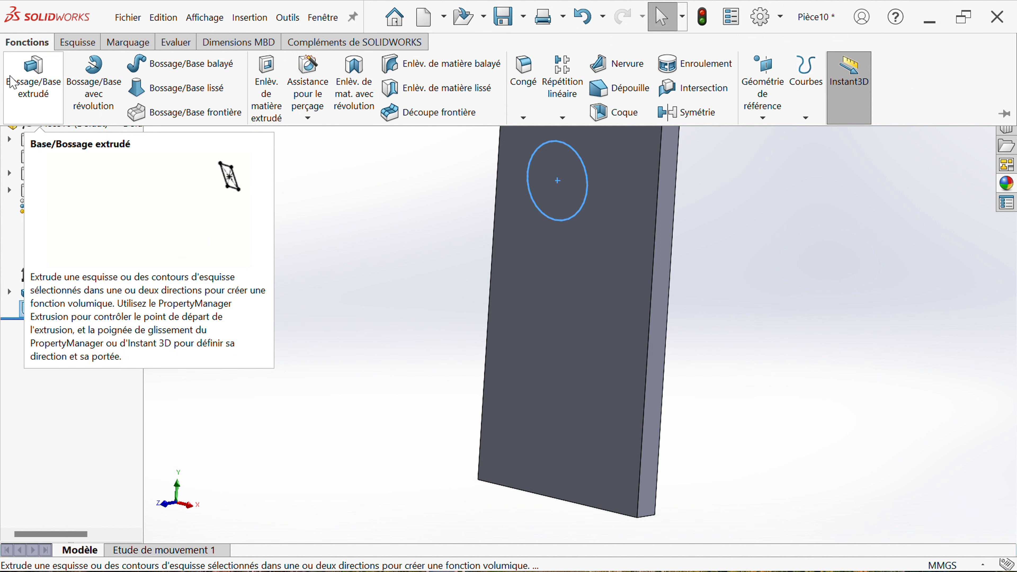
pyautogui.click(13, 83)
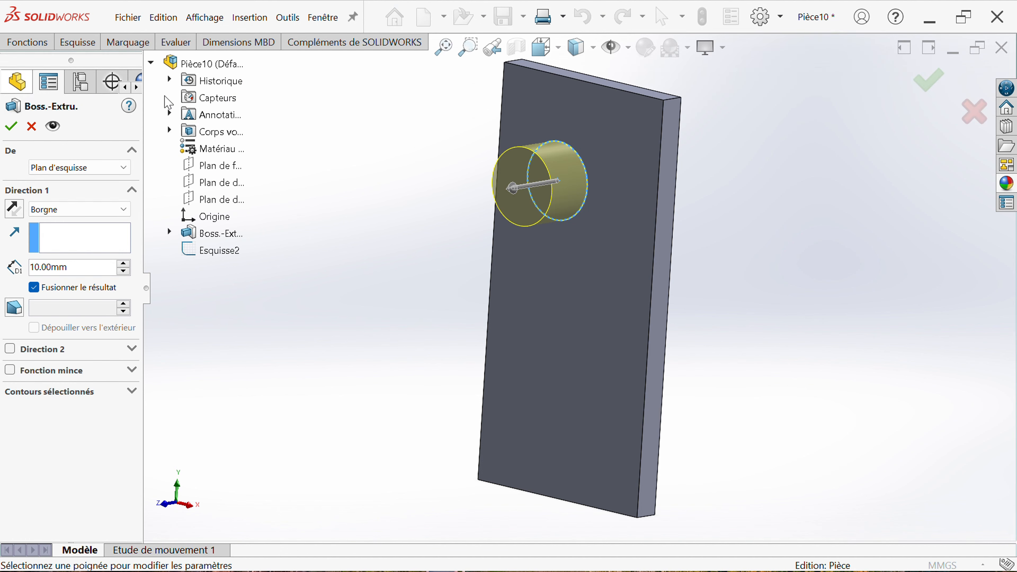
pyautogui.moveTo(515, 196); pyautogui.dragTo(618, 187)
pyautogui.moveTo(674, 295); pyautogui.dragTo(624, 291, button='middle')
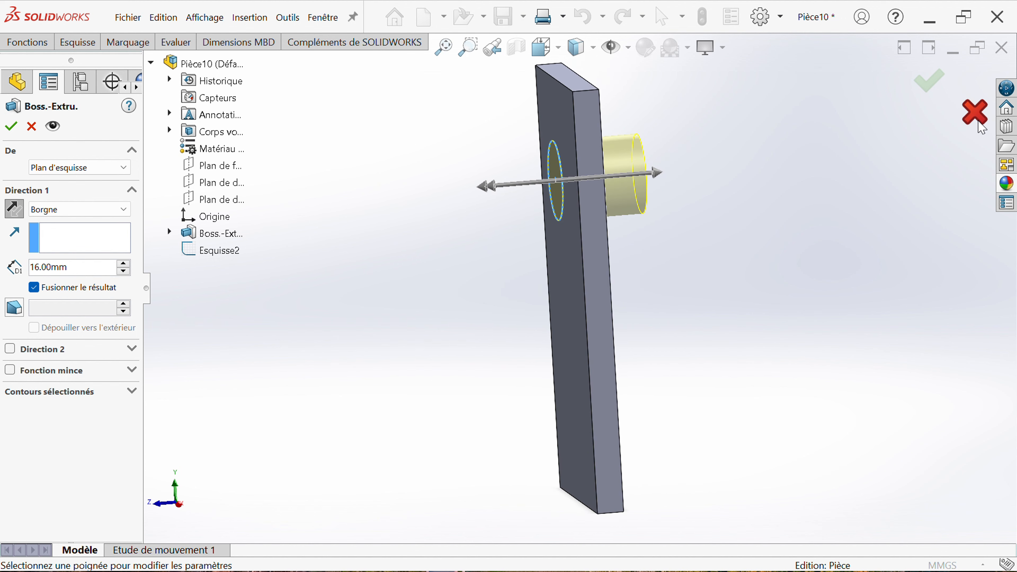
pyautogui.click(975, 121)
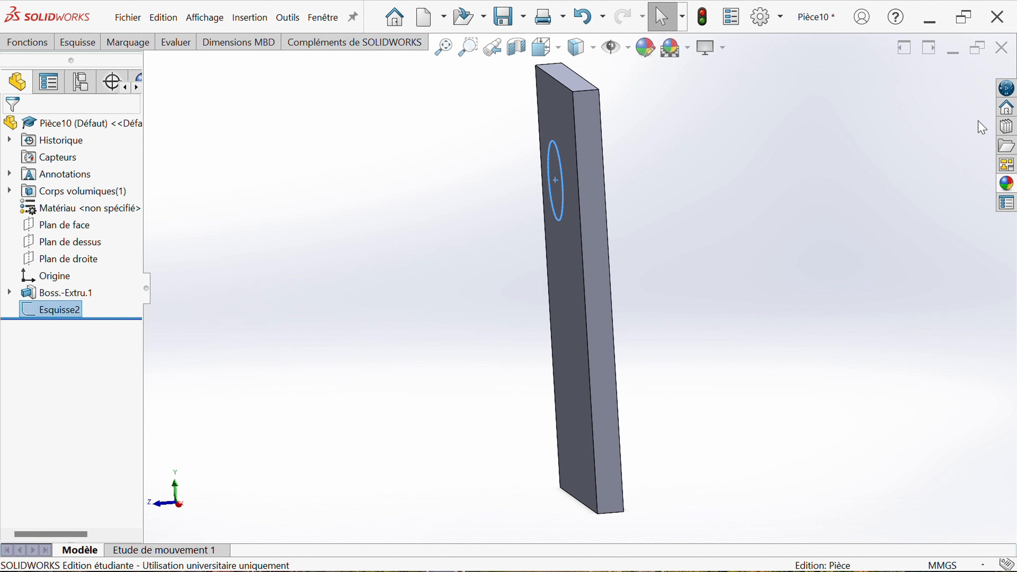
# Cut the circle sketch through the plate as an extruded cut with the through-all (A travers tout) end condition
pyautogui.click(43, 49)
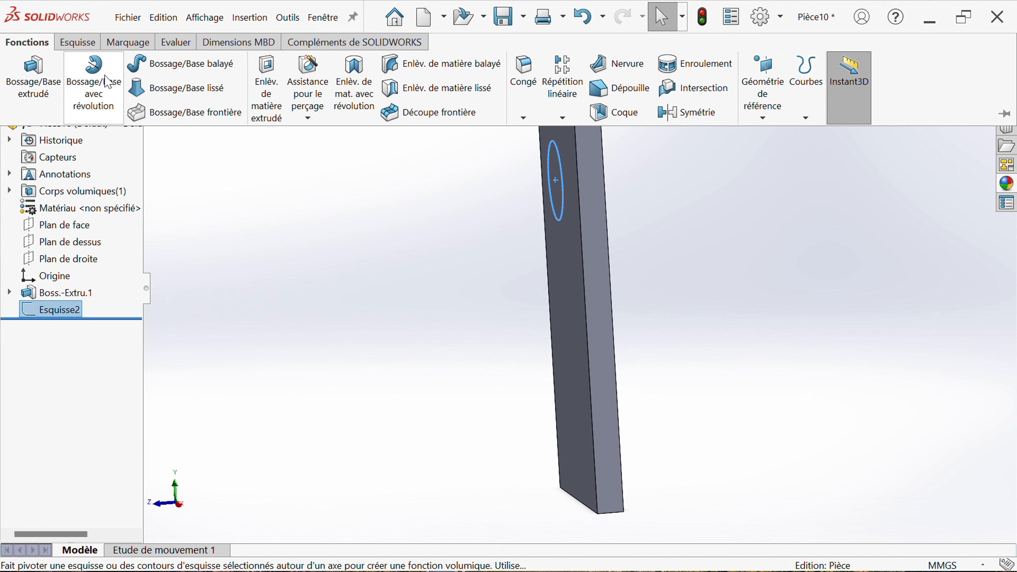
pyautogui.click(265, 76)
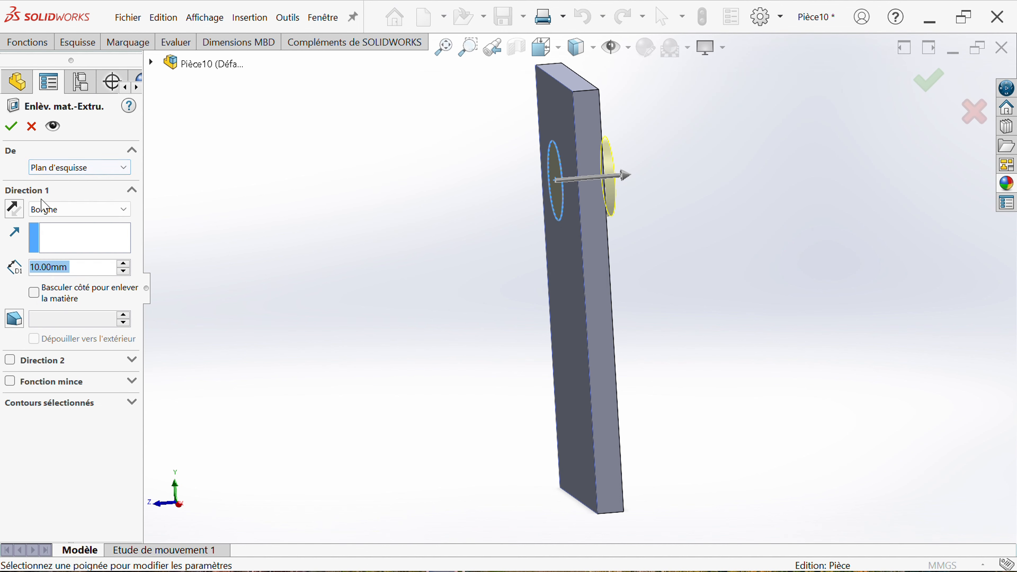
pyautogui.click(45, 211)
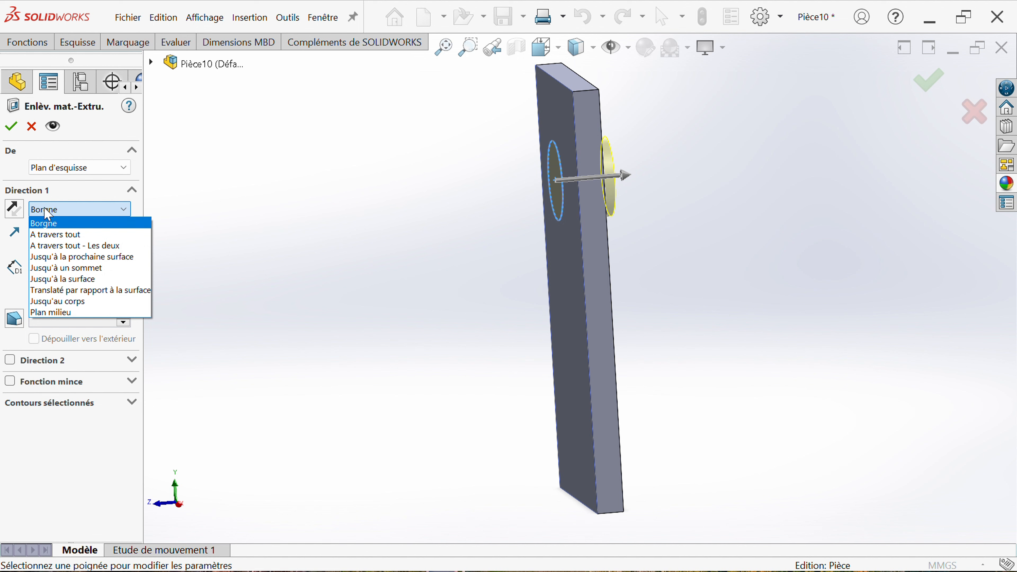
pyautogui.click(58, 230)
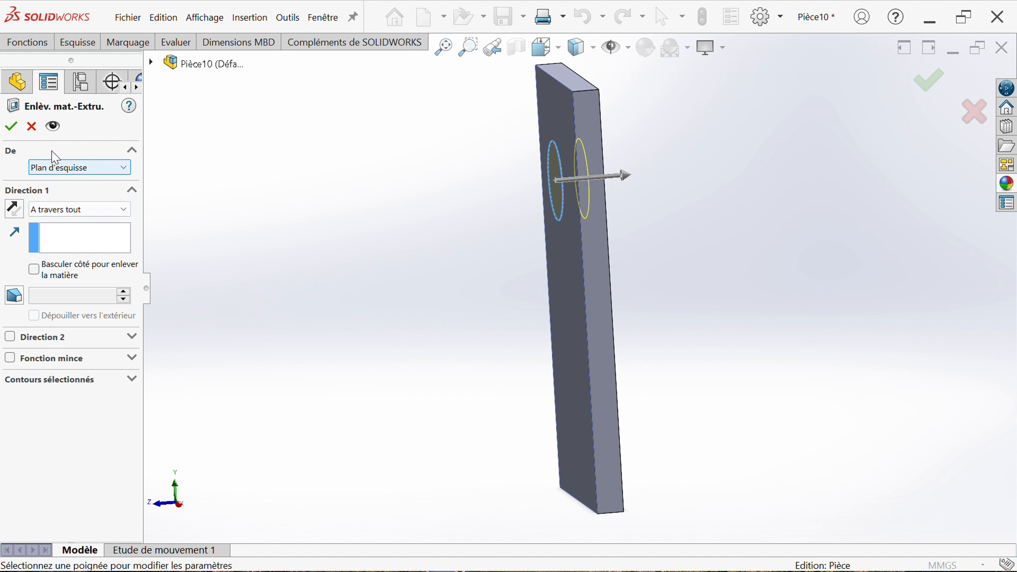
pyautogui.click(7, 129)
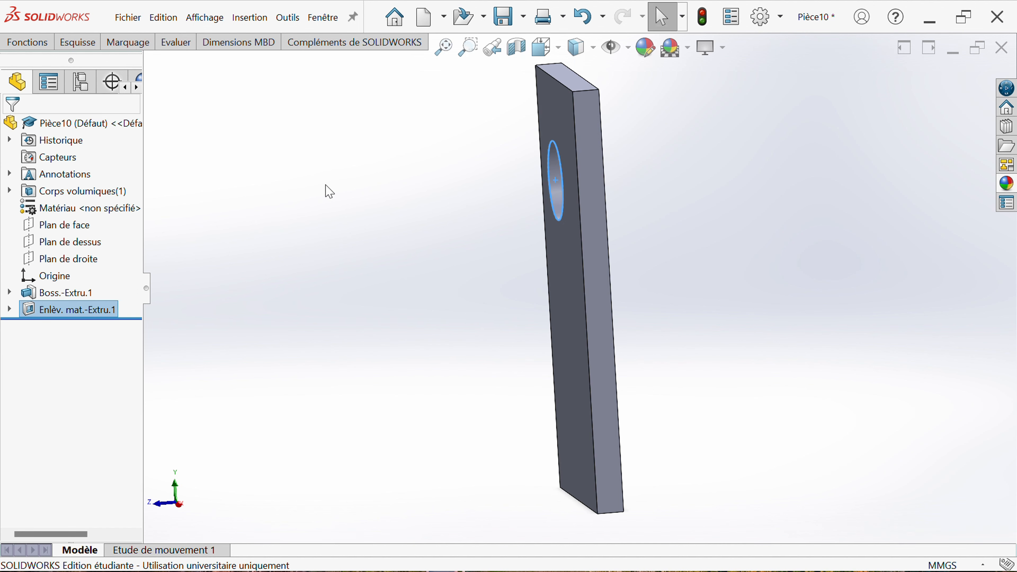
# Open a new sketch on the plate's large front face
pyautogui.moveTo(327, 189); pyautogui.dragTo(367, 236, button='middle')
pyautogui.click(367, 237)
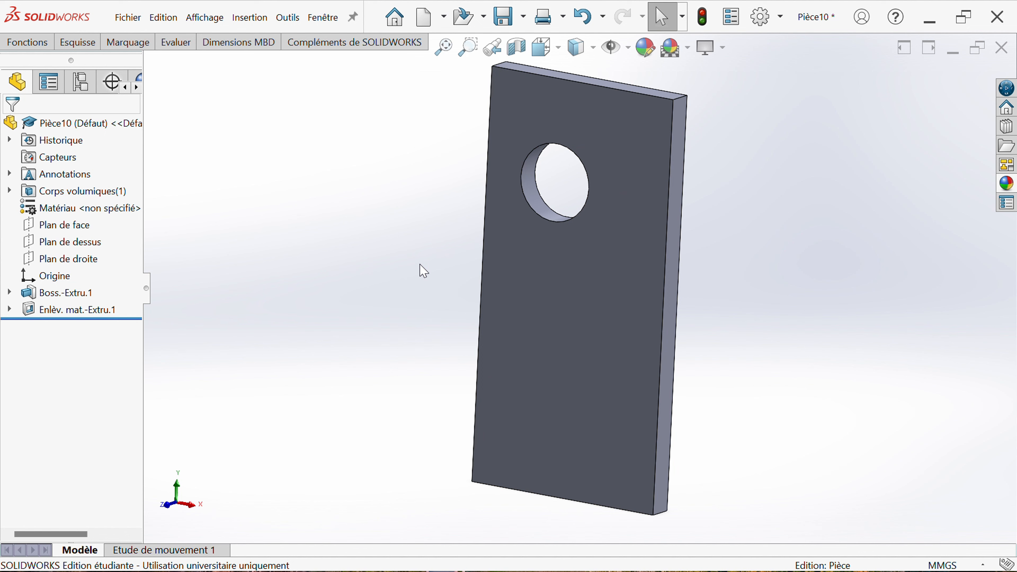
pyautogui.click(566, 364)
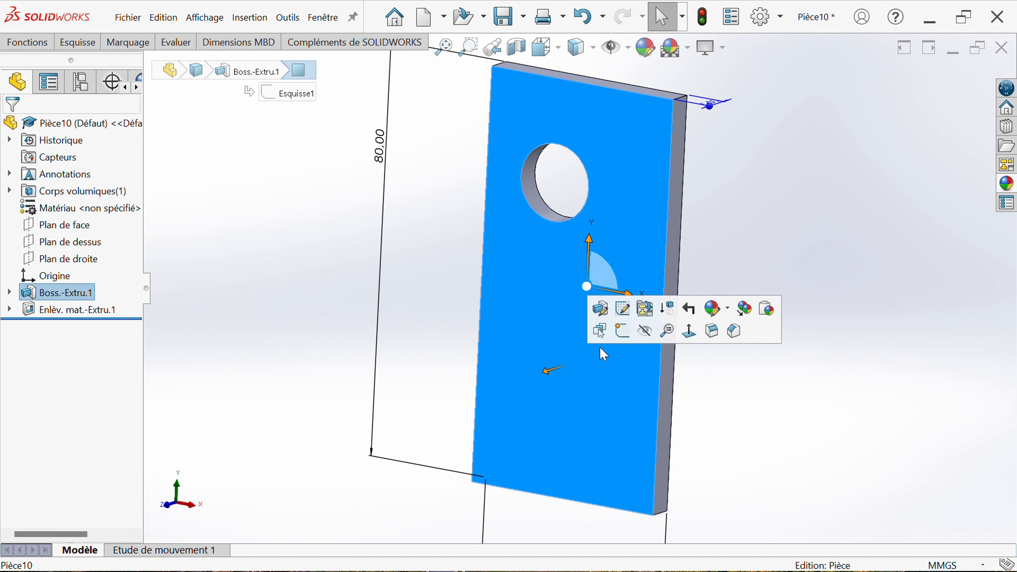
pyautogui.click(622, 340)
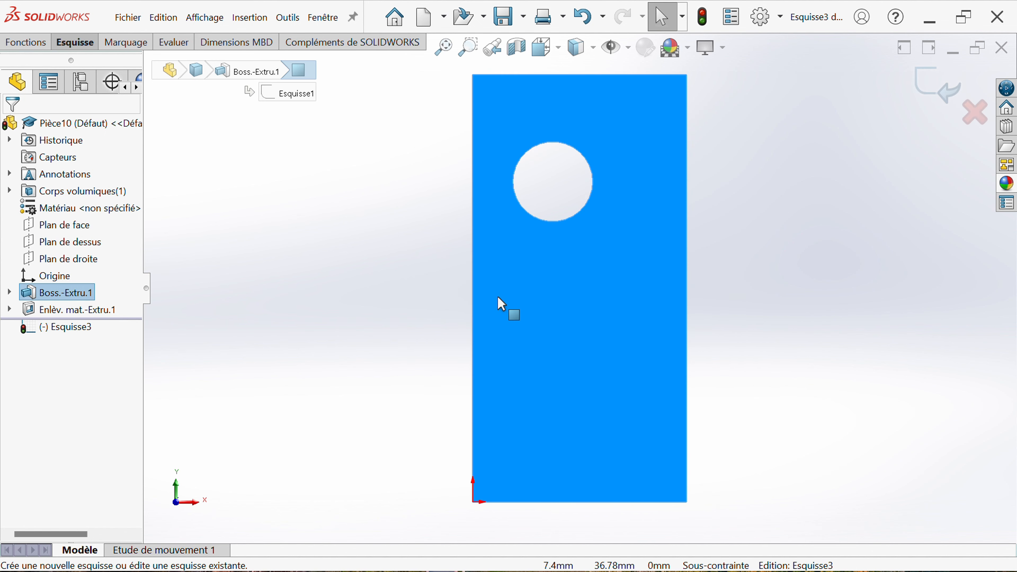
# Sketch a corner rectangle from the origin to the plate's right edge, spanning the full plate width and about 22 mm high
pyautogui.click(75, 43)
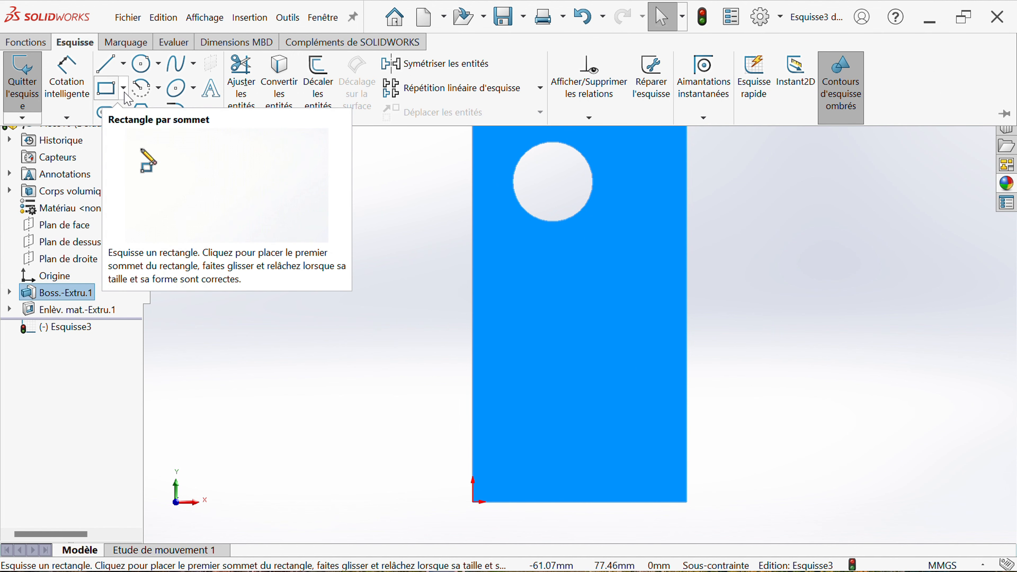
pyautogui.click(112, 92)
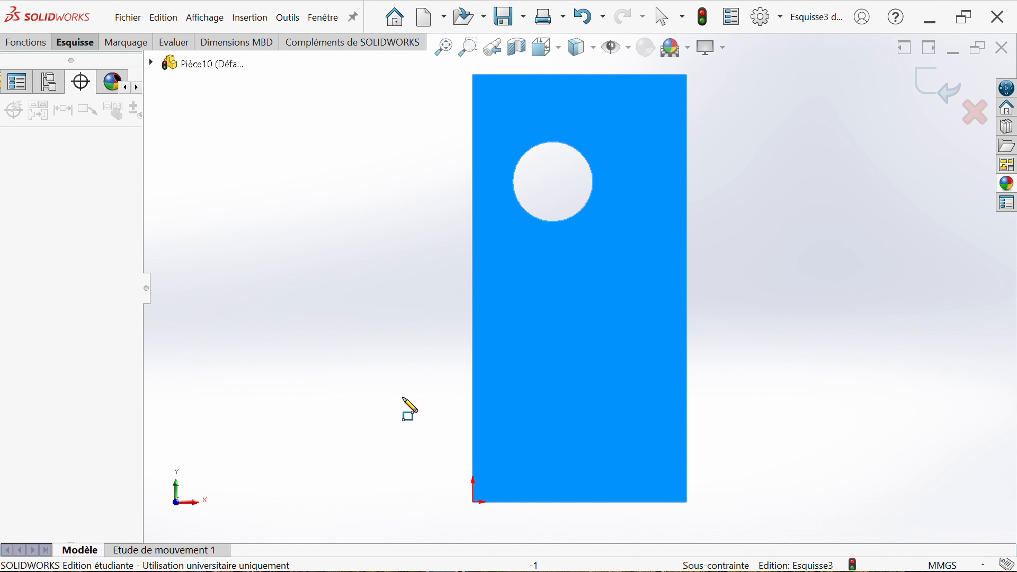
pyautogui.click(473, 503)
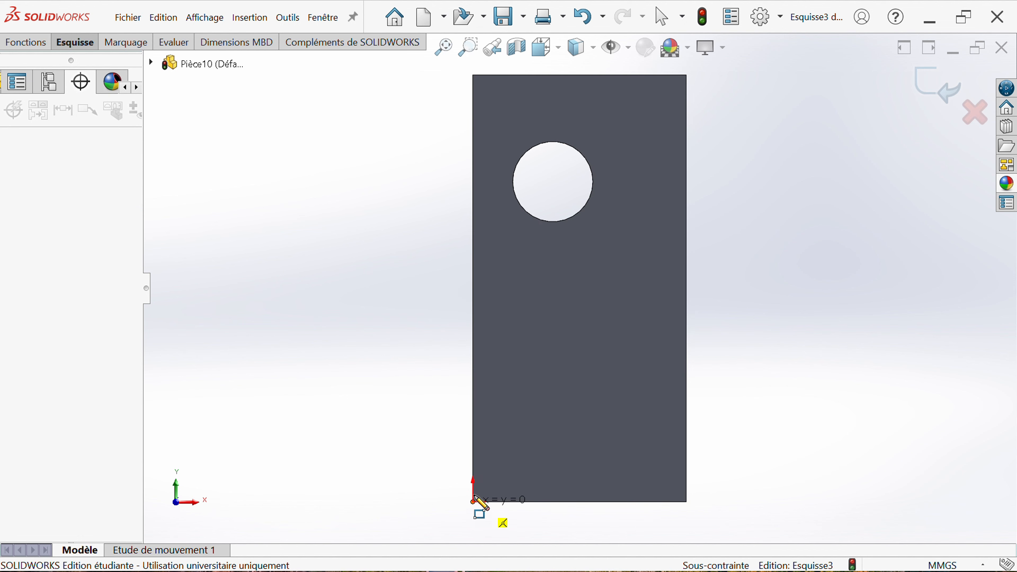
pyautogui.click(686, 383)
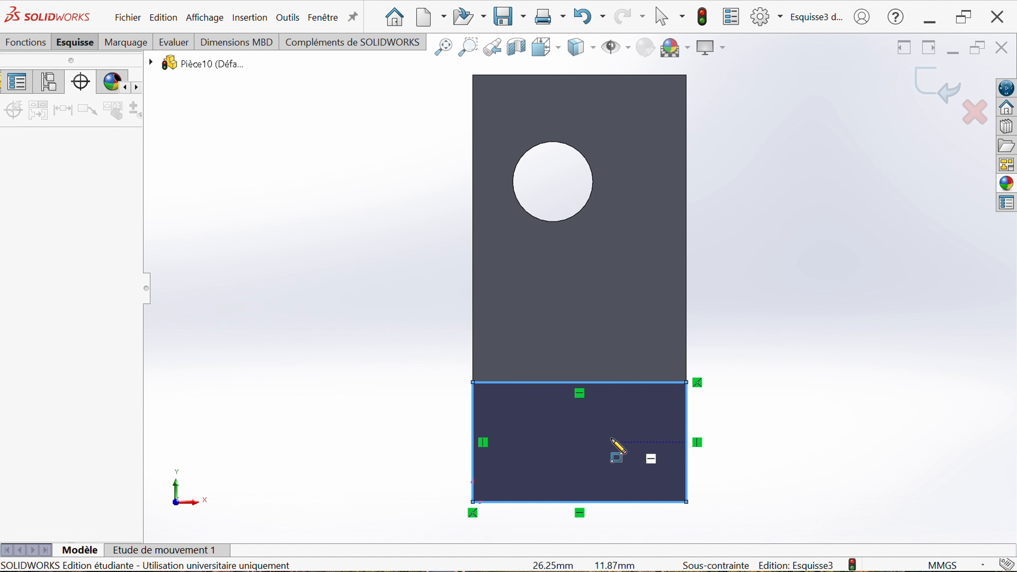
pyautogui.rightClick(405, 384)
pyautogui.click(434, 400)
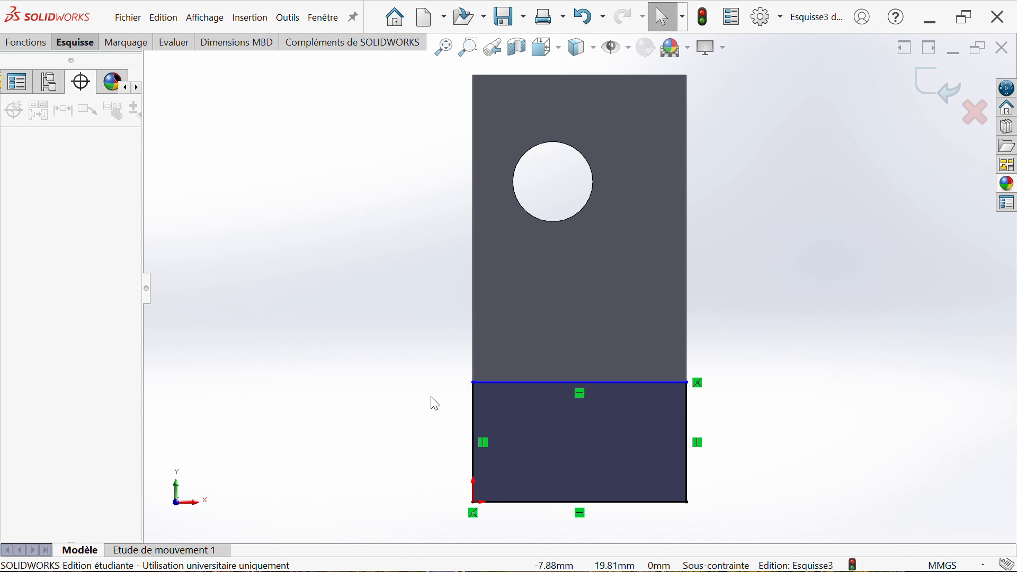
# Dimension the rectangle's height along its right side, set it to 18 mm, and exit the sketch
pyautogui.click(75, 42)
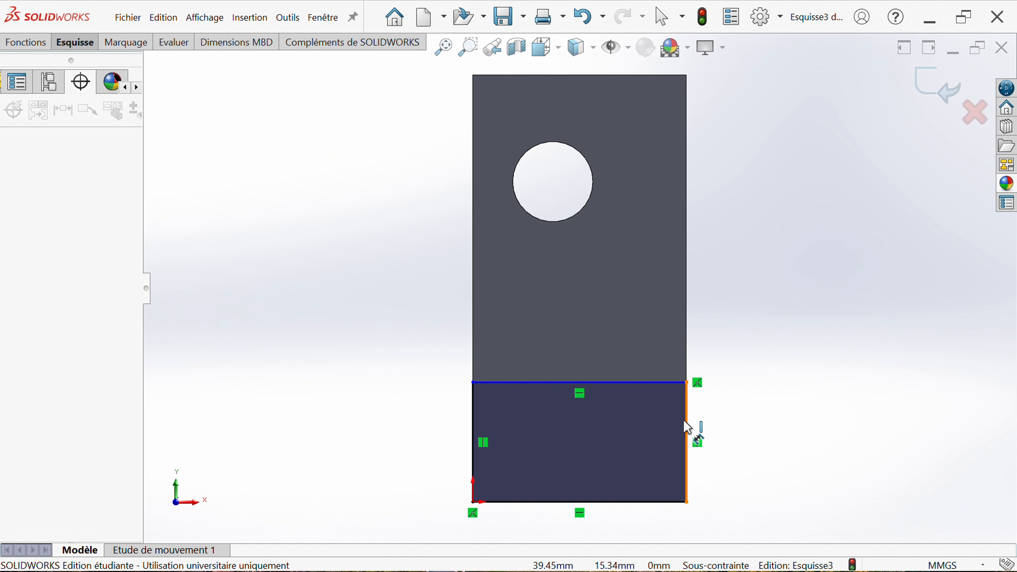
pyautogui.click(686, 427)
pyautogui.click(739, 442)
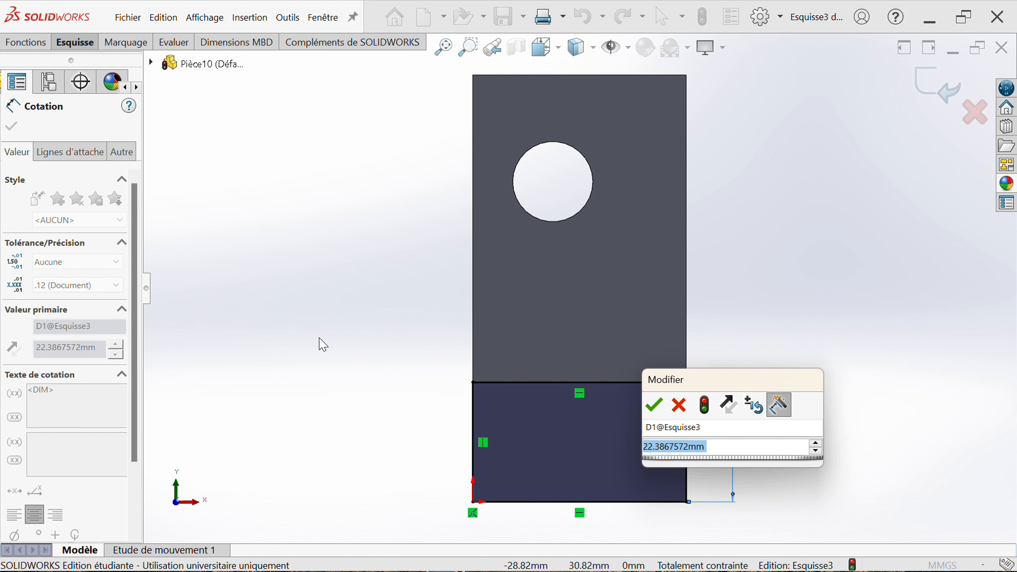
pyautogui.write('10')
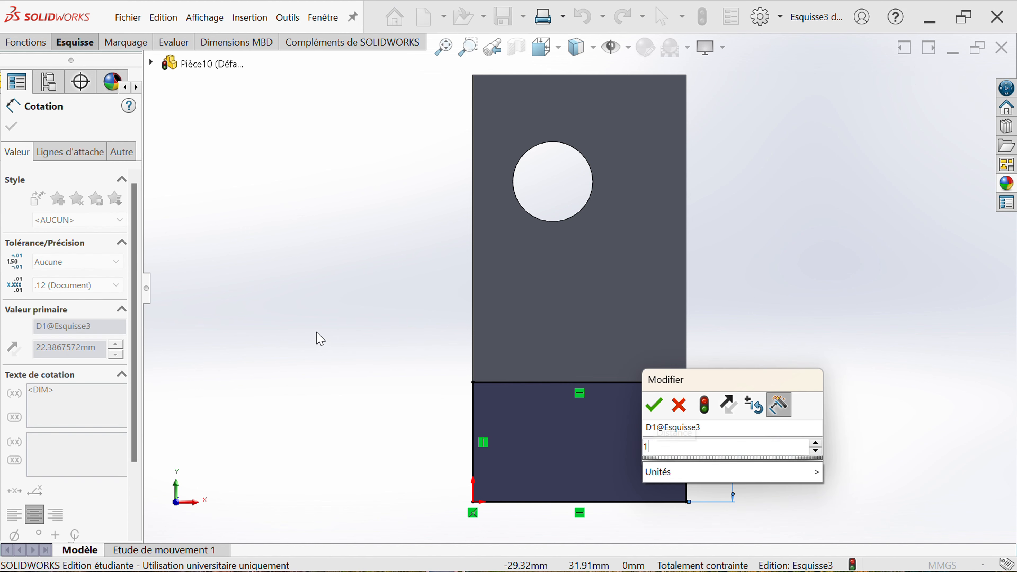
pyautogui.press('Return')
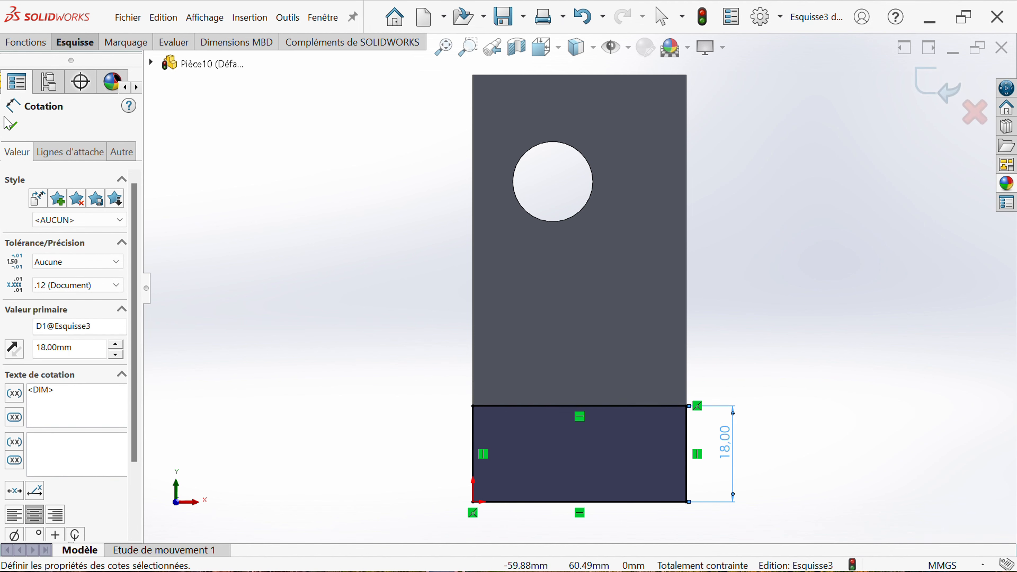
pyautogui.click(10, 124)
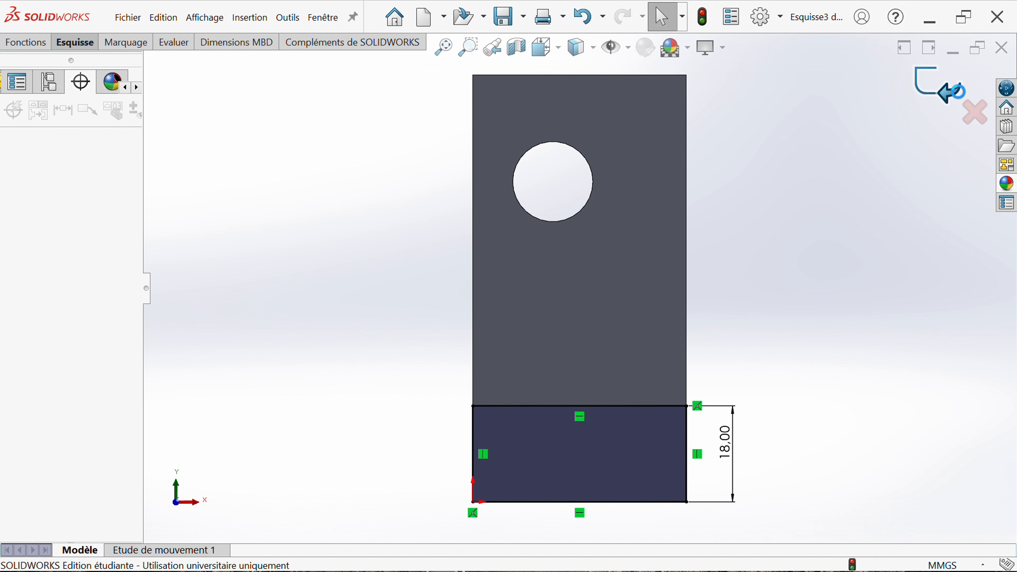
pyautogui.click(954, 98)
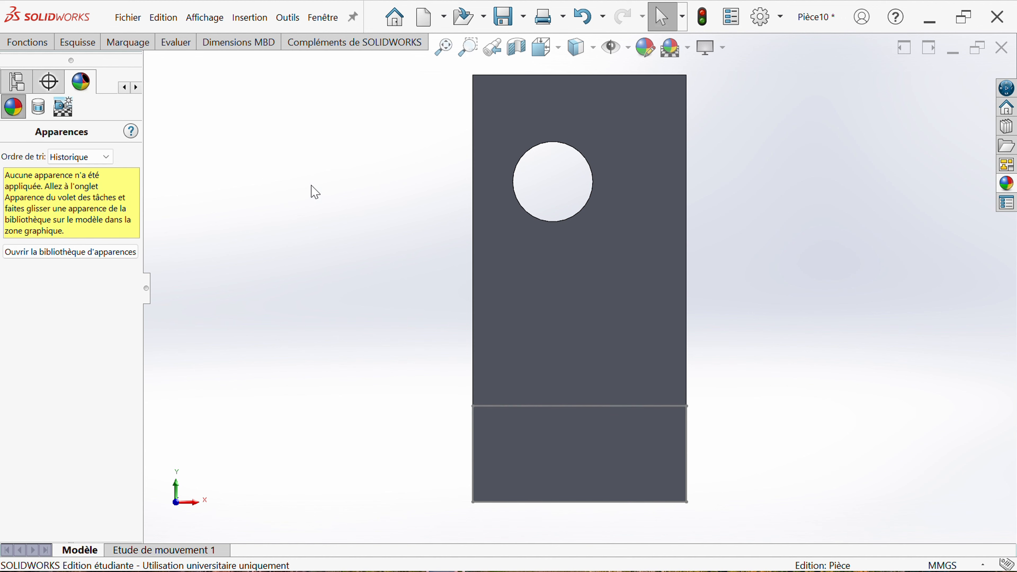
pyautogui.click(35, 45)
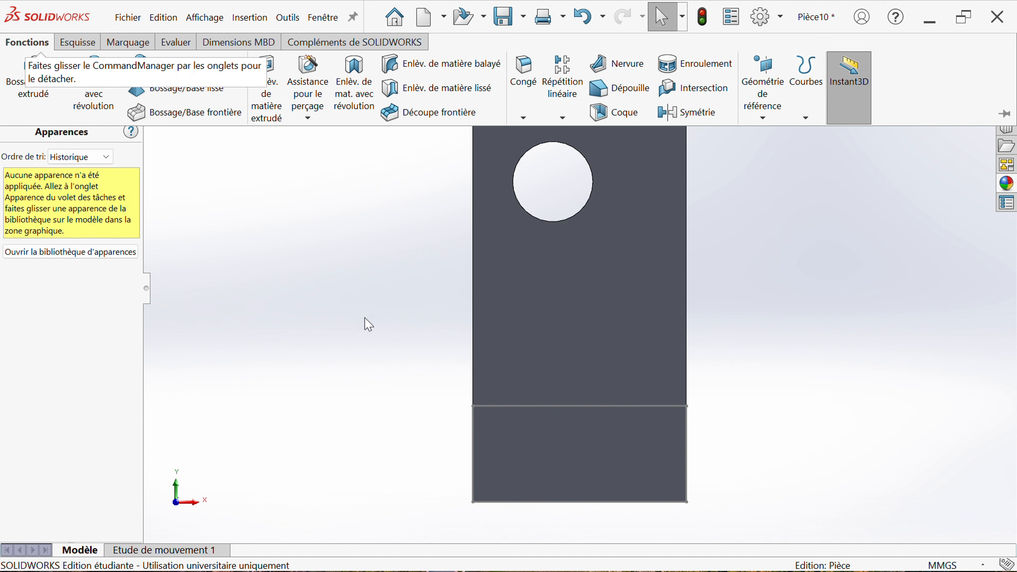
pyautogui.moveTo(369, 325); pyautogui.dragTo(356, 372, button='middle')
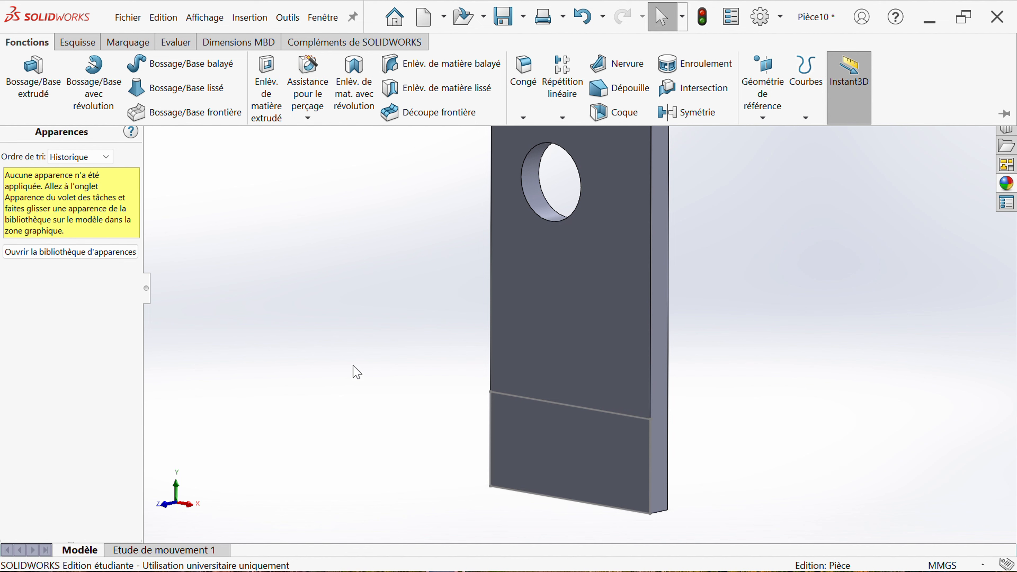
pyautogui.click(34, 76)
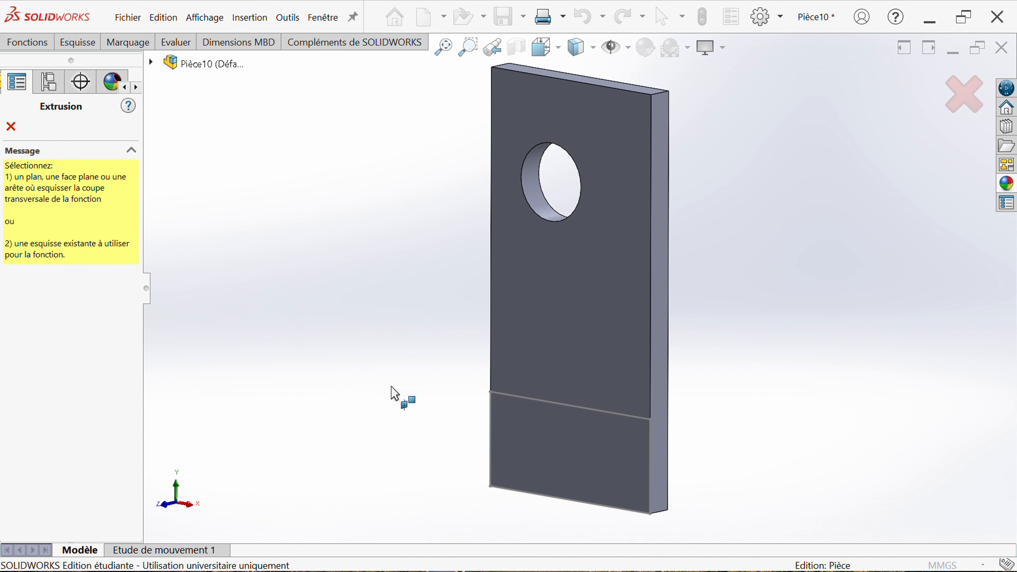
pyautogui.click(556, 433)
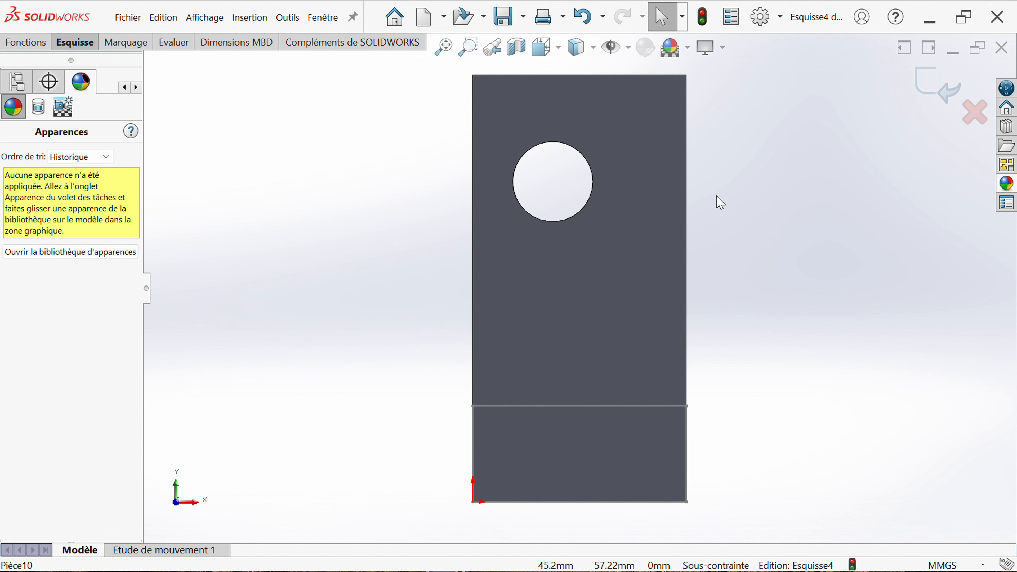
pyautogui.click(975, 112)
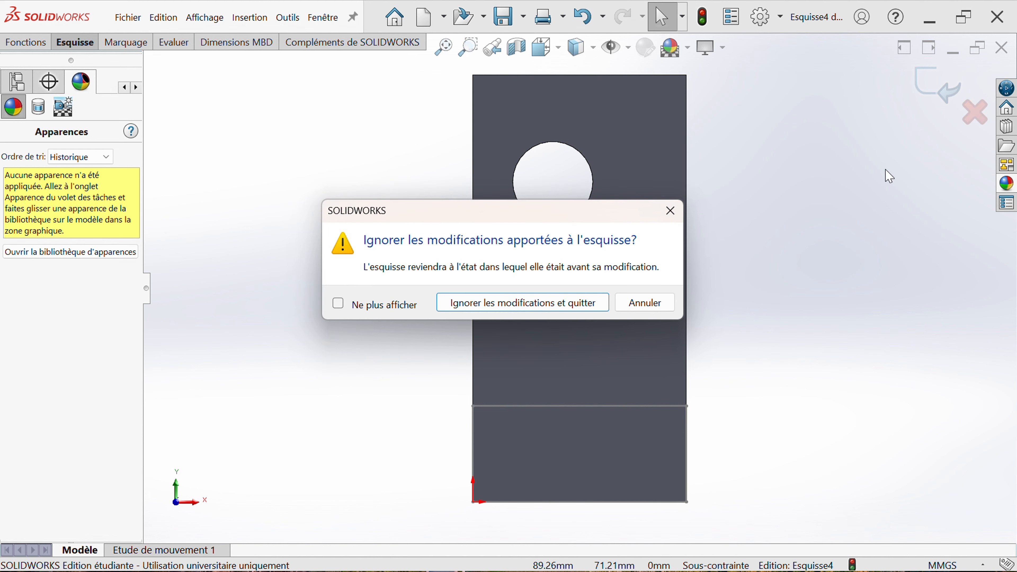
pyautogui.click(565, 301)
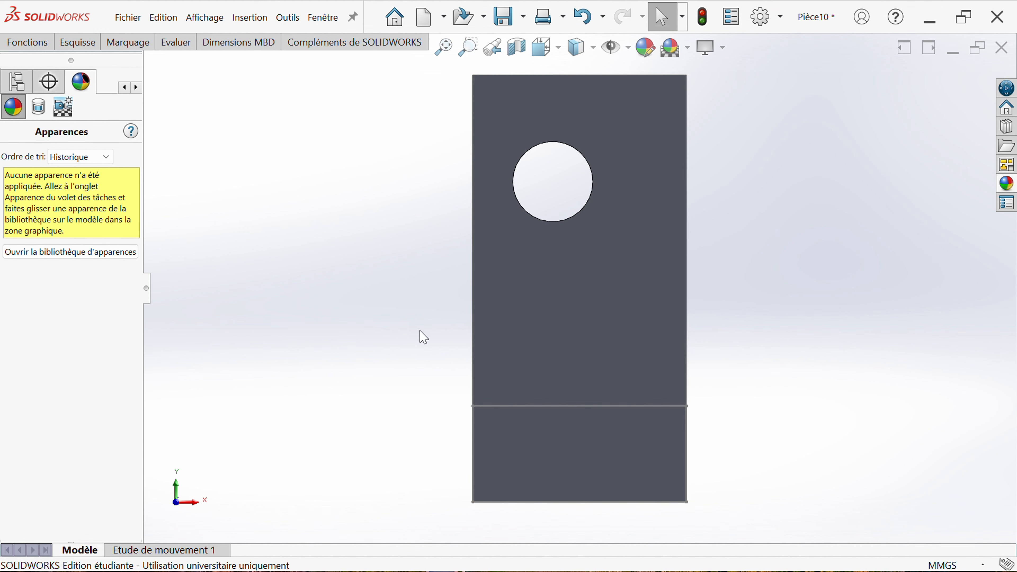
# Extrude the rectangle sketch outward from the plate as a 10 mm blind (Borgne) boss merged with the existing body
pyautogui.click(27, 43)
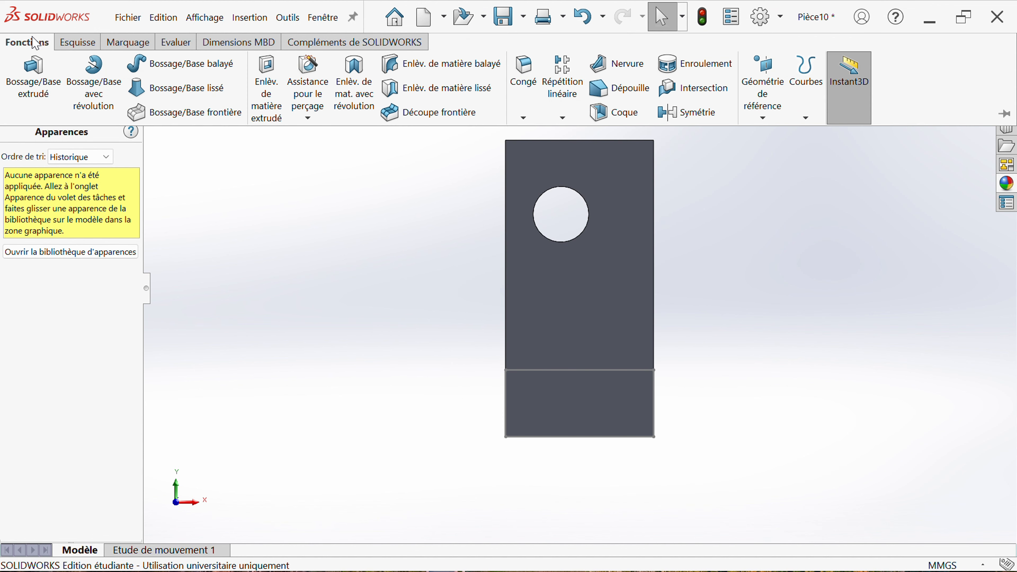
pyautogui.click(29, 80)
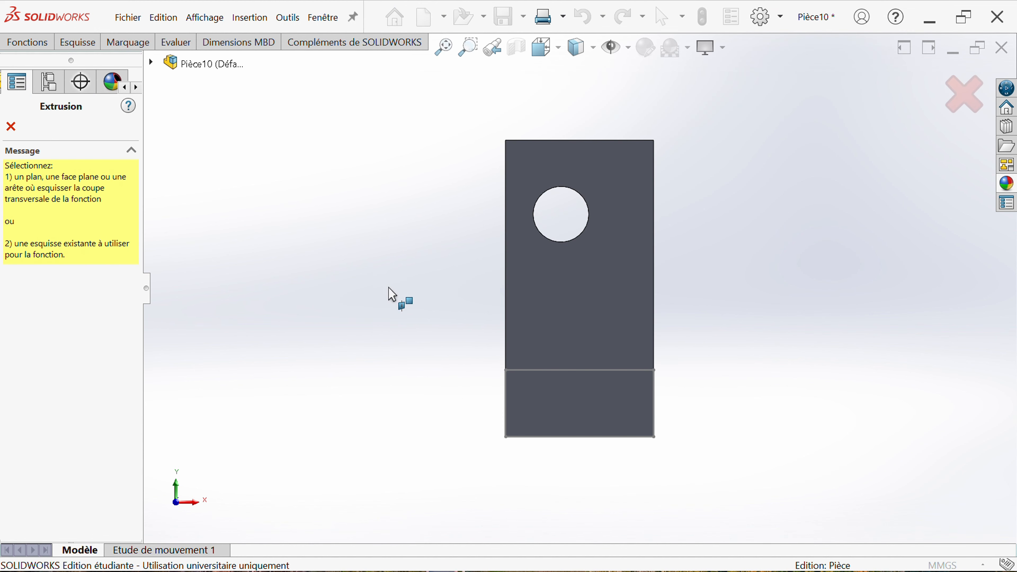
pyautogui.moveTo(390, 297); pyautogui.dragTo(348, 331, button='middle')
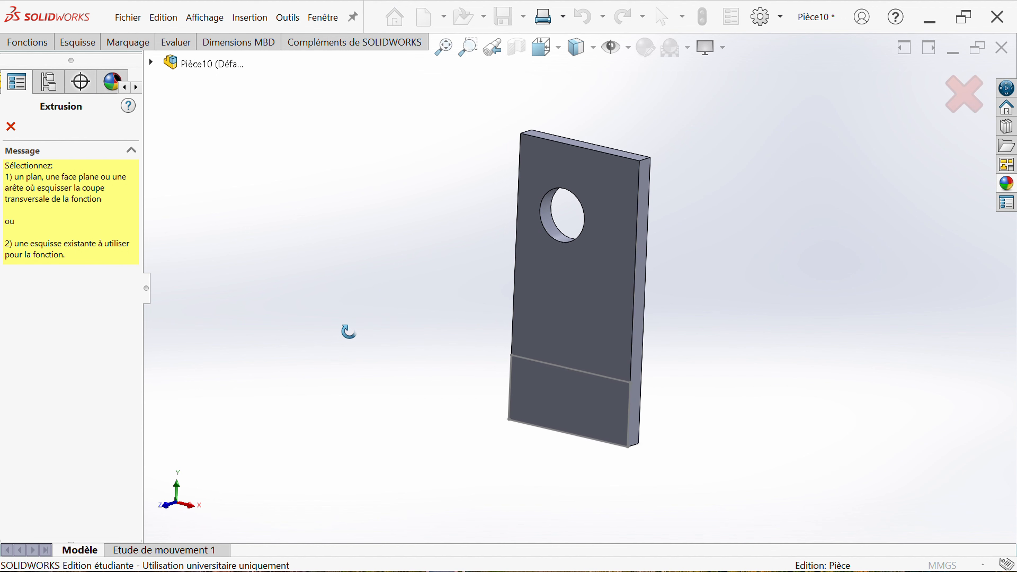
pyautogui.click(552, 367)
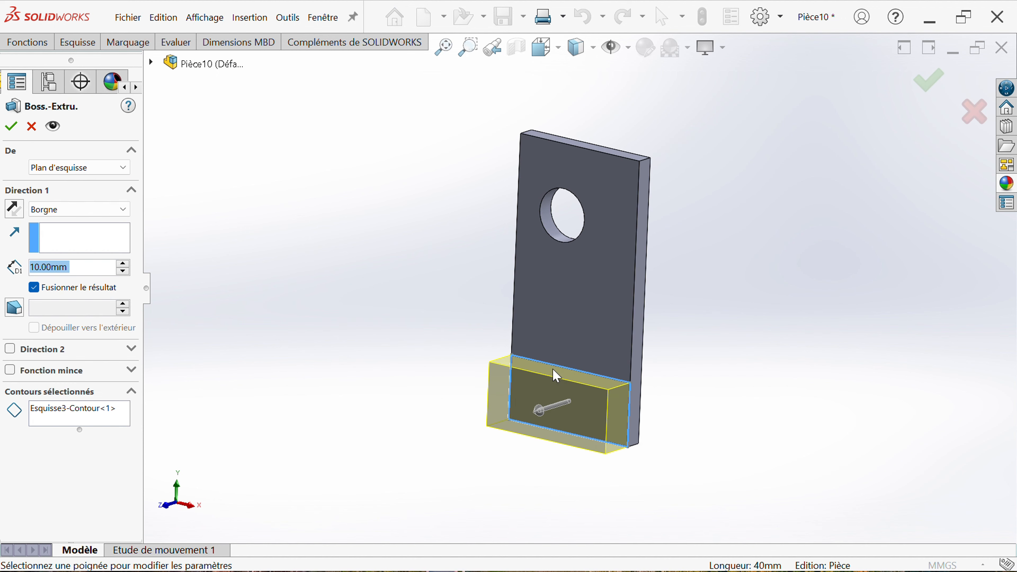
pyautogui.moveTo(384, 375)
pyautogui.mouseDown(button='middle')
pyautogui.moveTo(338, 363)
pyautogui.moveTo(390, 393)
pyautogui.mouseUp(button='middle')
pyautogui.scroll(-3, 609, 467)
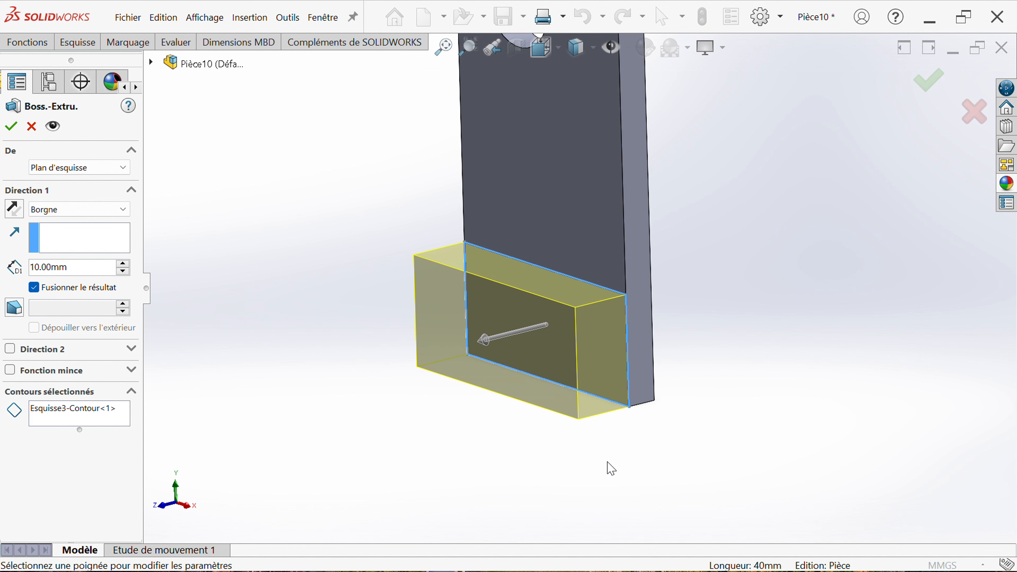
pyautogui.moveTo(477, 399); pyautogui.dragTo(585, 369, button='middle')
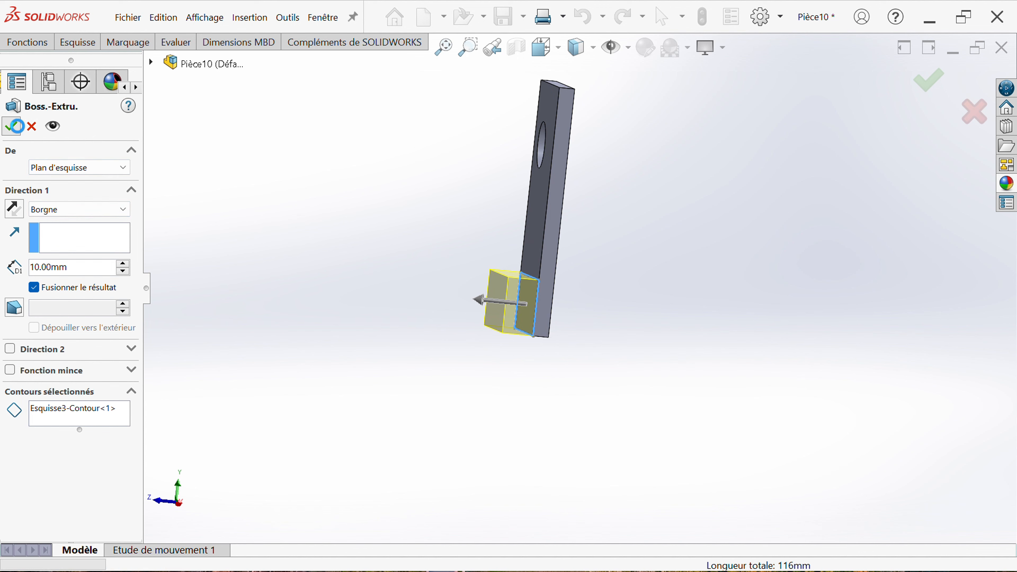
pyautogui.click(11, 127)
pyautogui.click(384, 237)
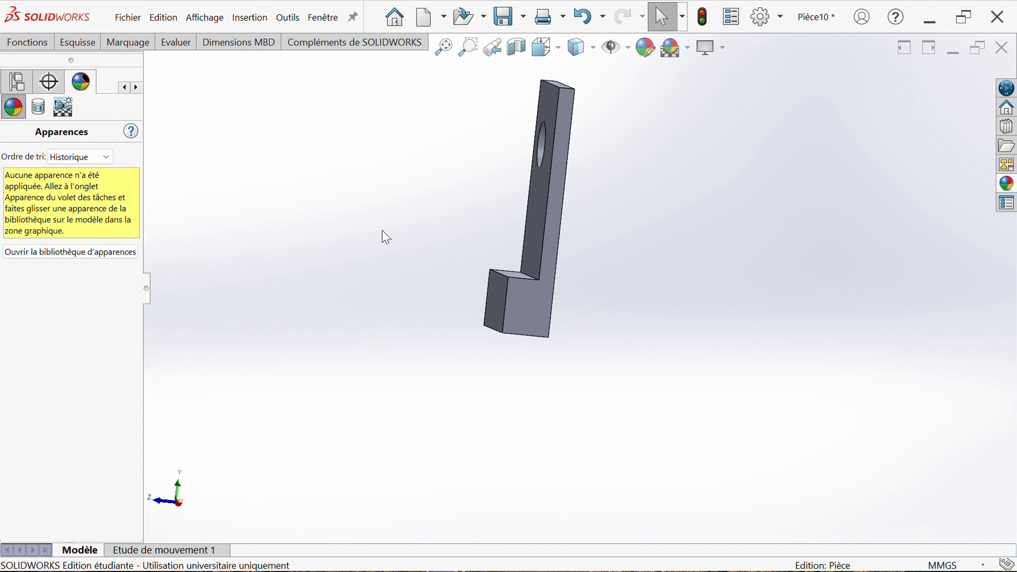
# Select the lower block's front face and set its height dimension to 25 mm directly on the model
pyautogui.scroll(1, 386, 254)
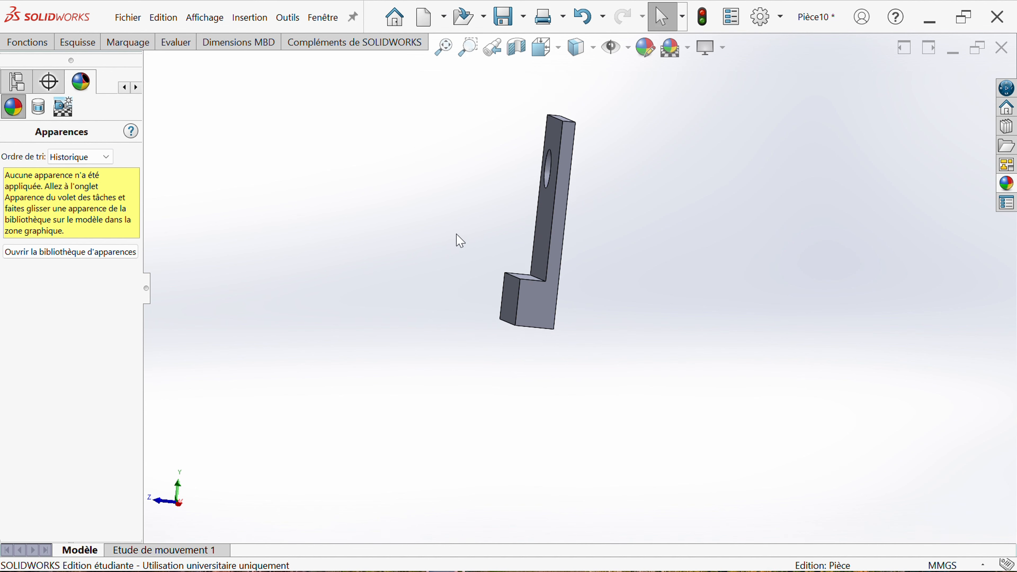
pyautogui.moveTo(460, 241); pyautogui.dragTo(527, 286, button='middle')
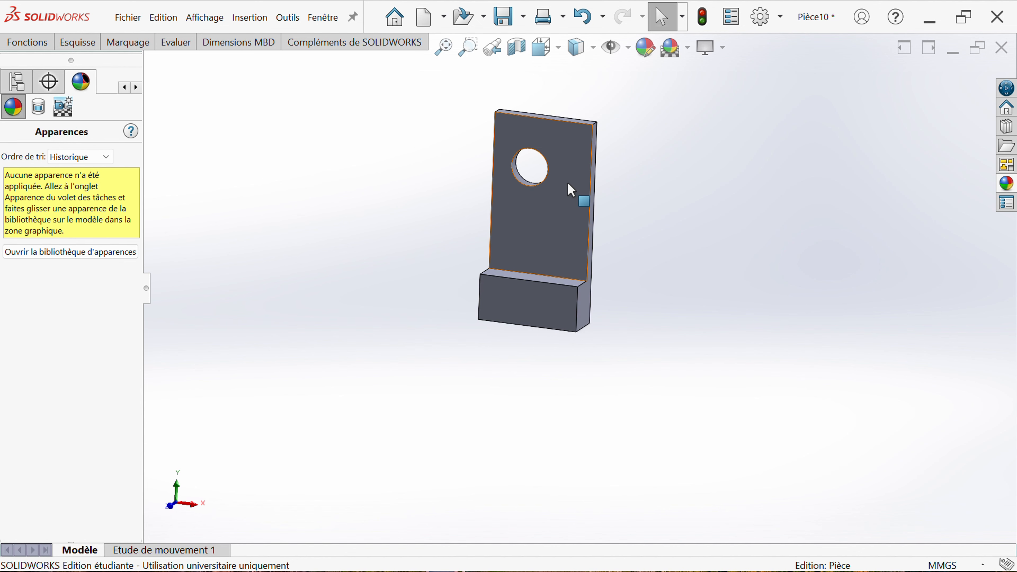
pyautogui.scroll(-1, 576, 116)
pyautogui.scroll(-1, 570, 428)
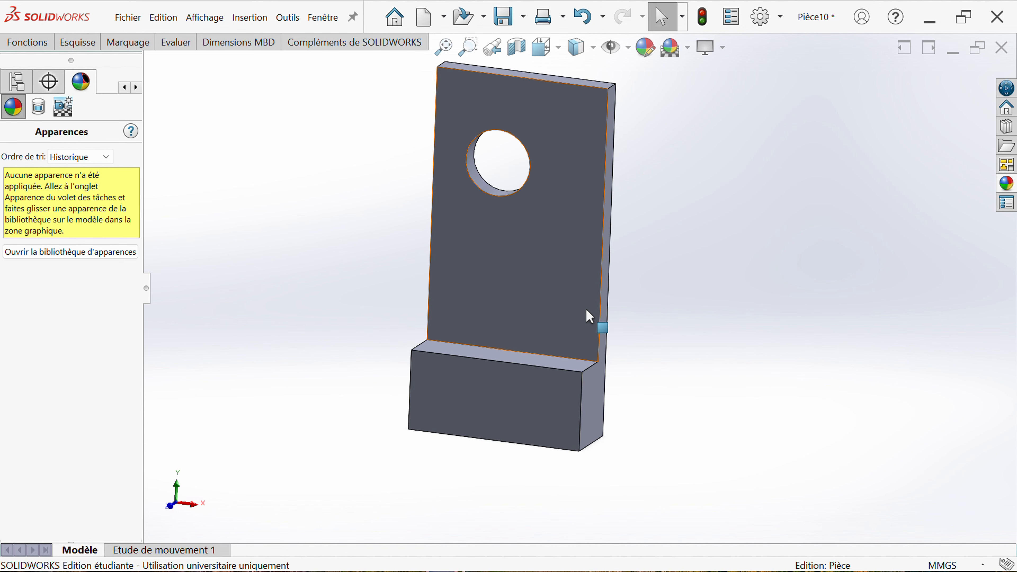
pyautogui.scroll(-1, 584, 279)
pyautogui.scroll(2, 580, 281)
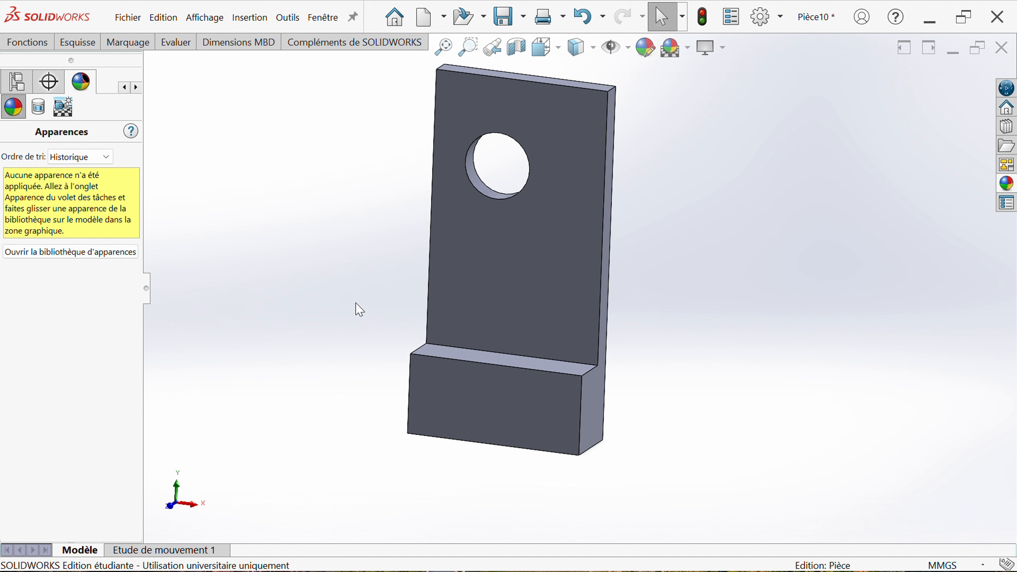
pyautogui.moveTo(357, 308); pyautogui.dragTo(264, 396, button='middle')
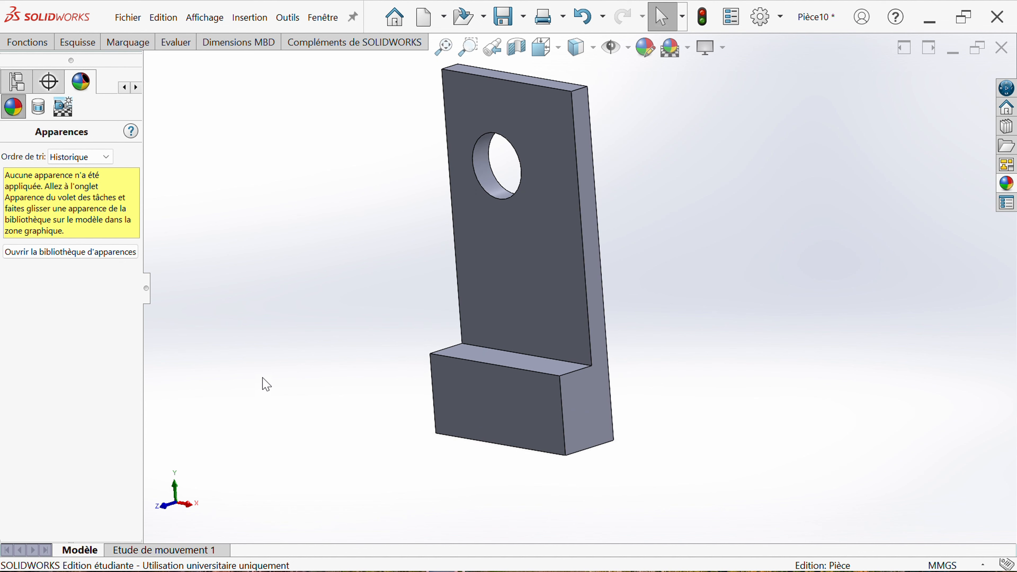
pyautogui.click(525, 421)
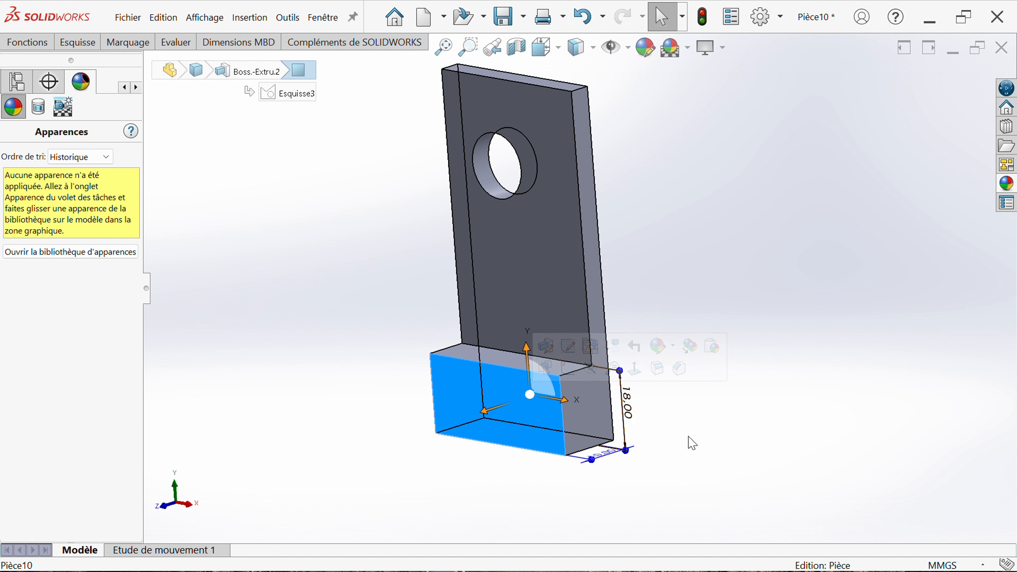
pyautogui.click(627, 405)
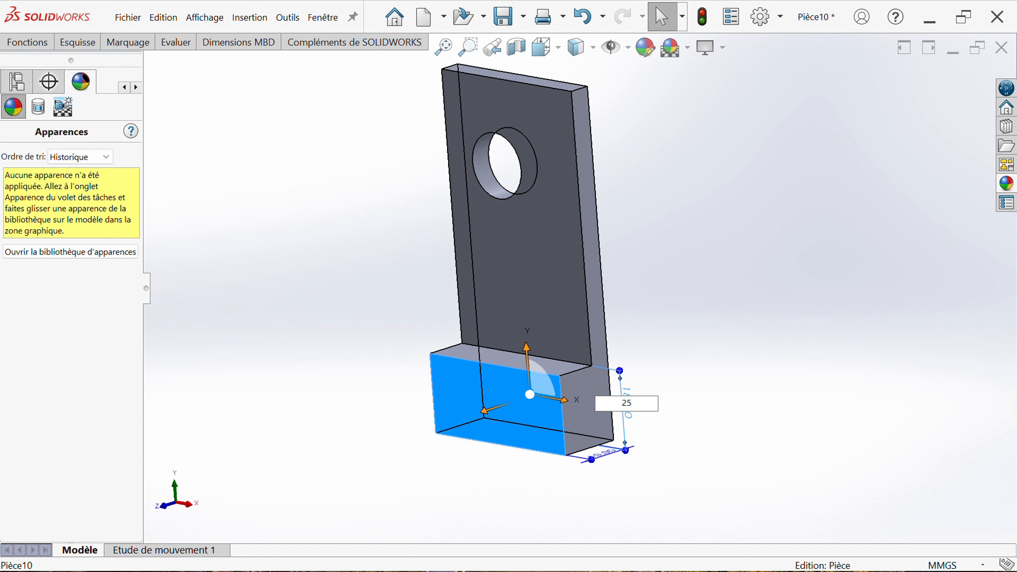
pyautogui.write('25')
pyautogui.press('Return')
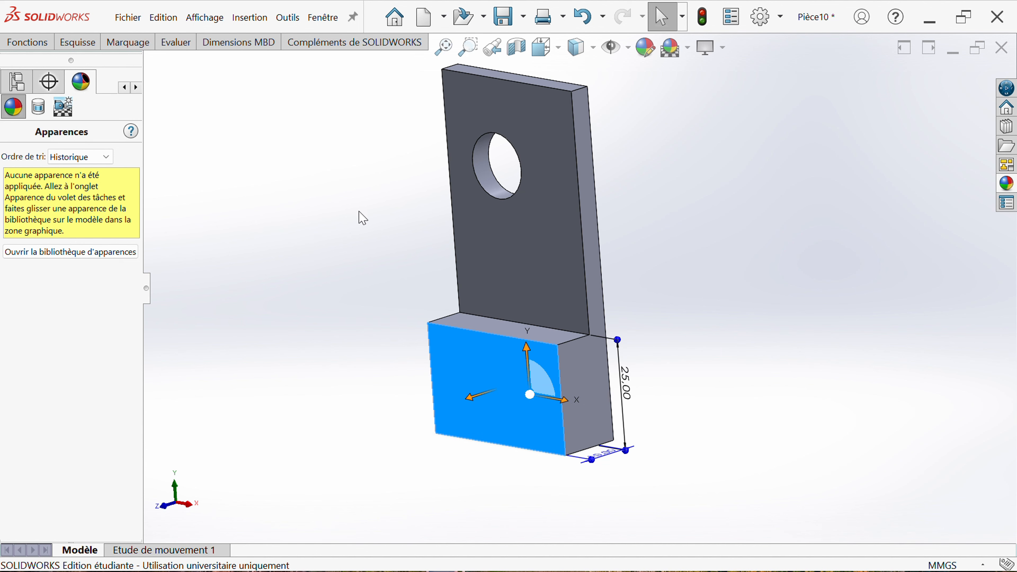
# Fillet the plate's upper corner edge and the lower block's upper corner edge on the same side with a symmetric 10 mm radius
pyautogui.click(363, 218)
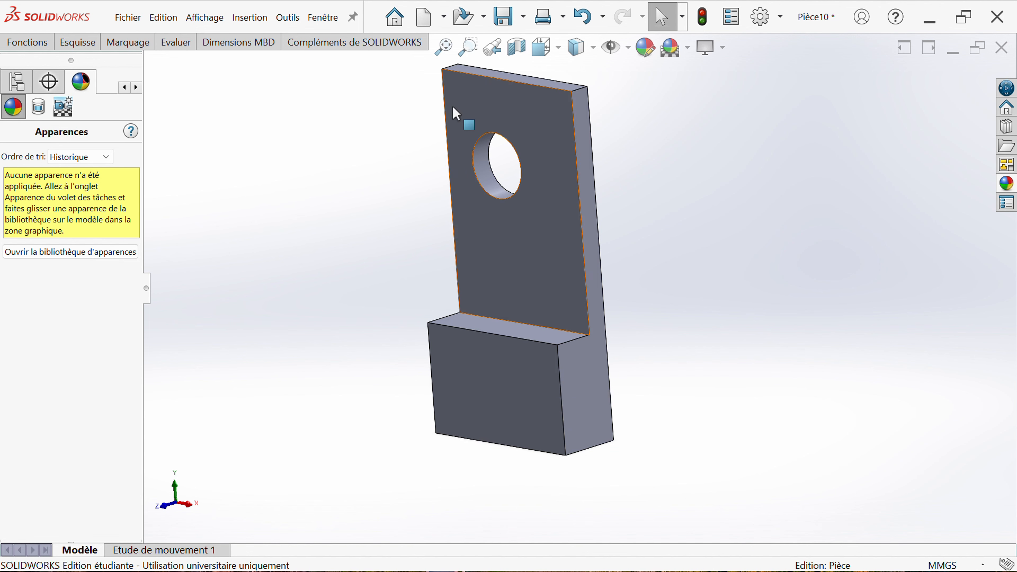
pyautogui.scroll(-2, 504, 91)
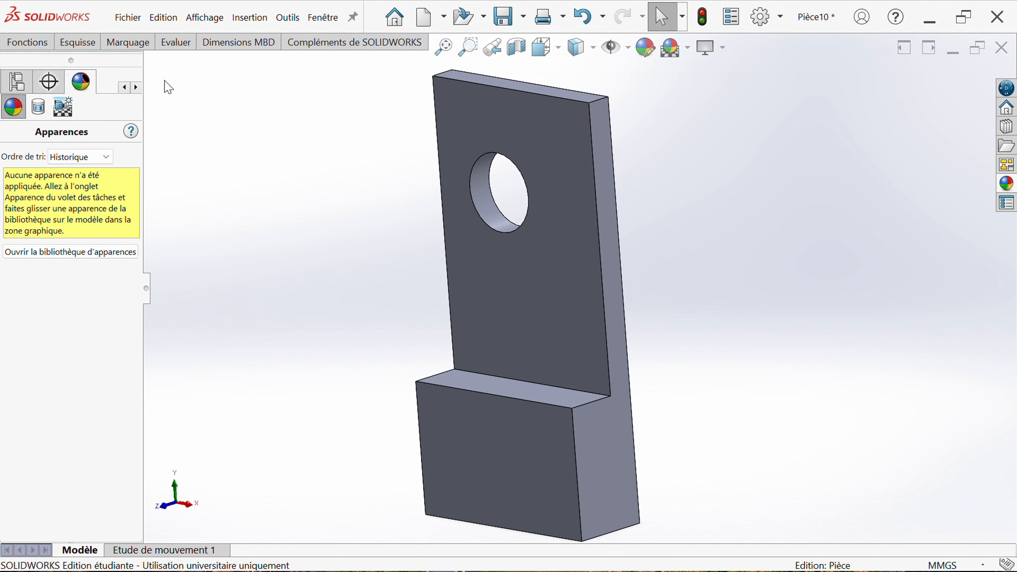
pyautogui.click(40, 44)
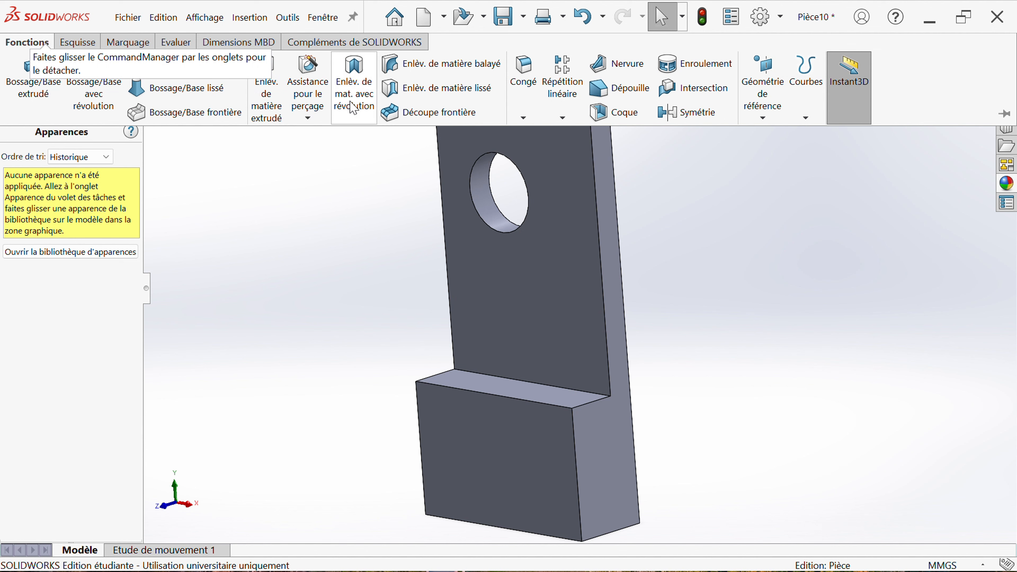
pyautogui.click(526, 64)
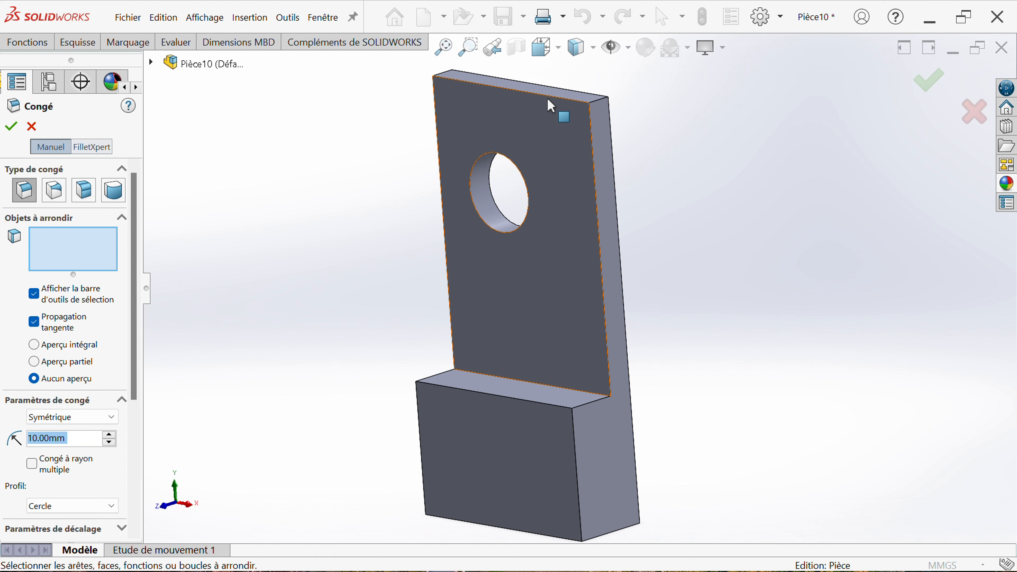
pyautogui.click(599, 105)
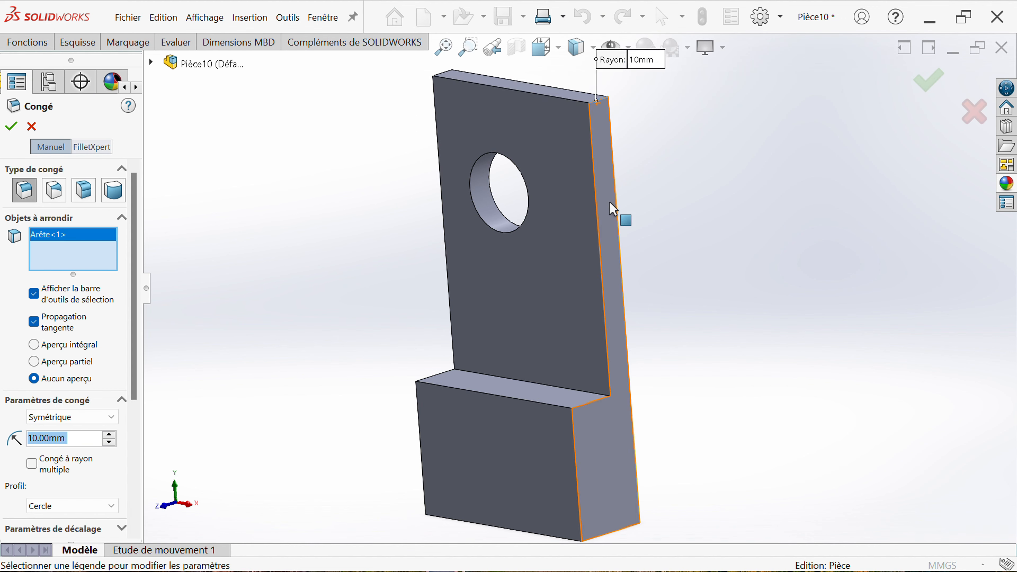
pyautogui.click(590, 411)
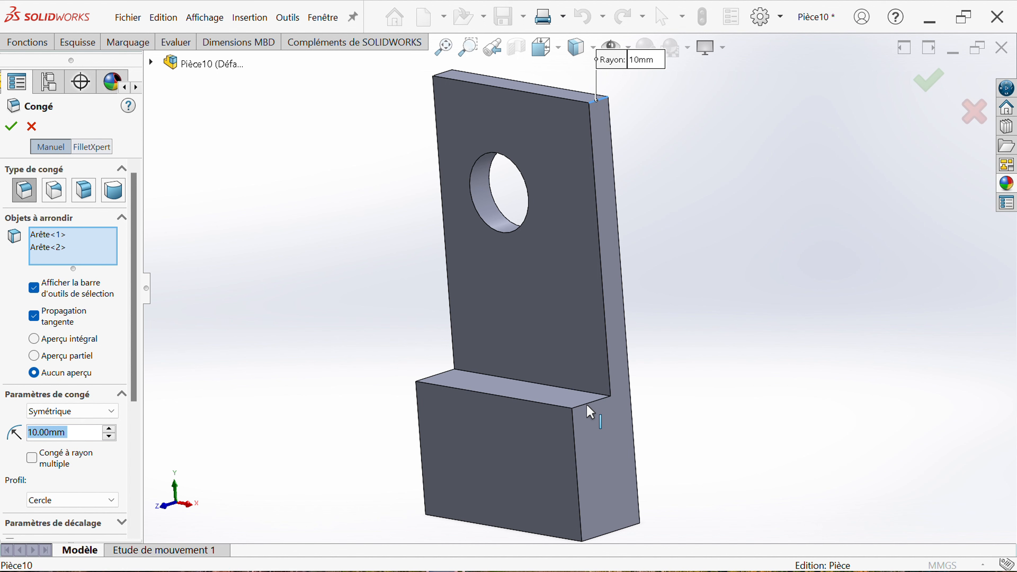
pyautogui.click(587, 408)
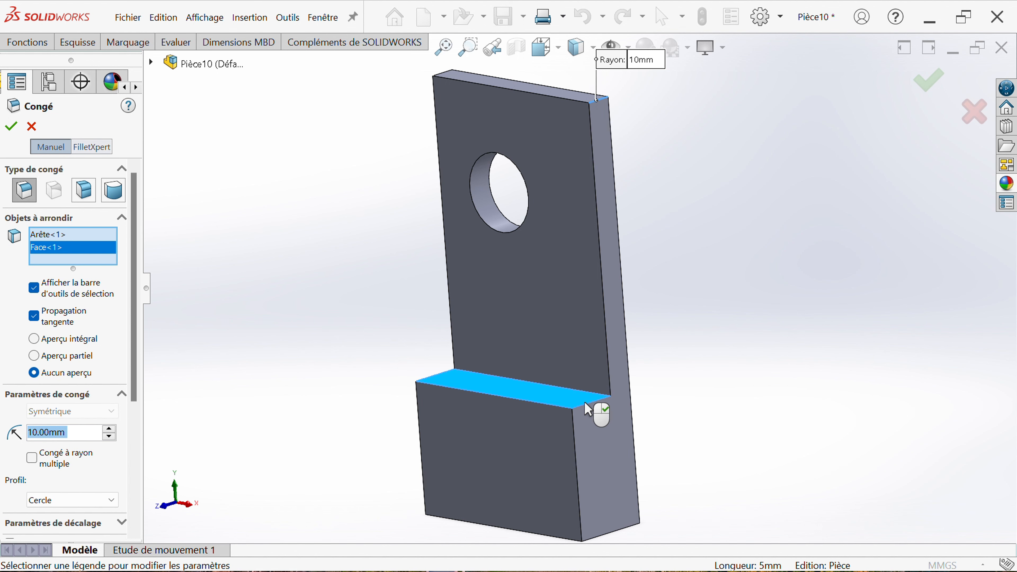
pyautogui.click(584, 406)
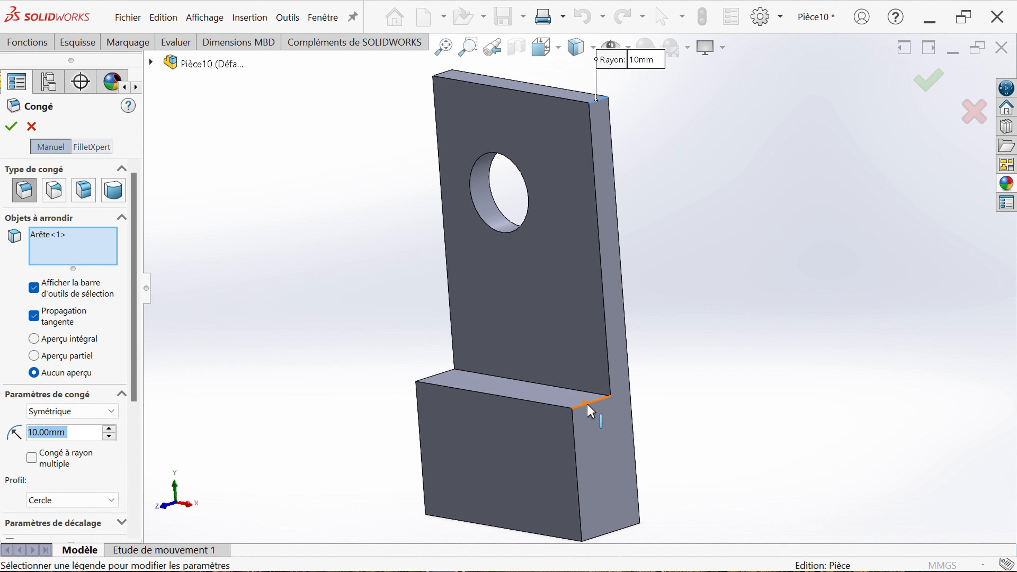
pyautogui.click(587, 404)
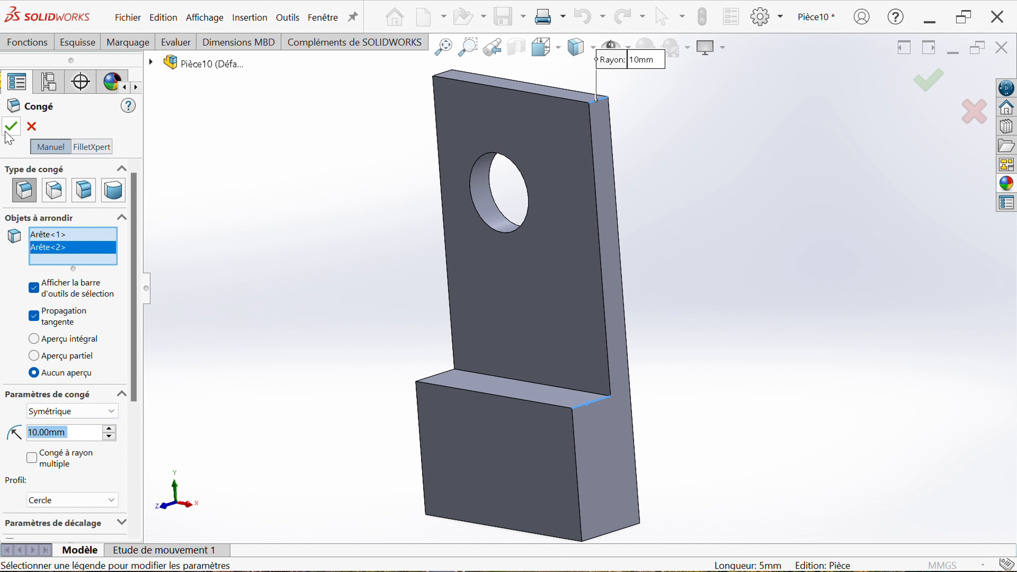
pyautogui.click(11, 126)
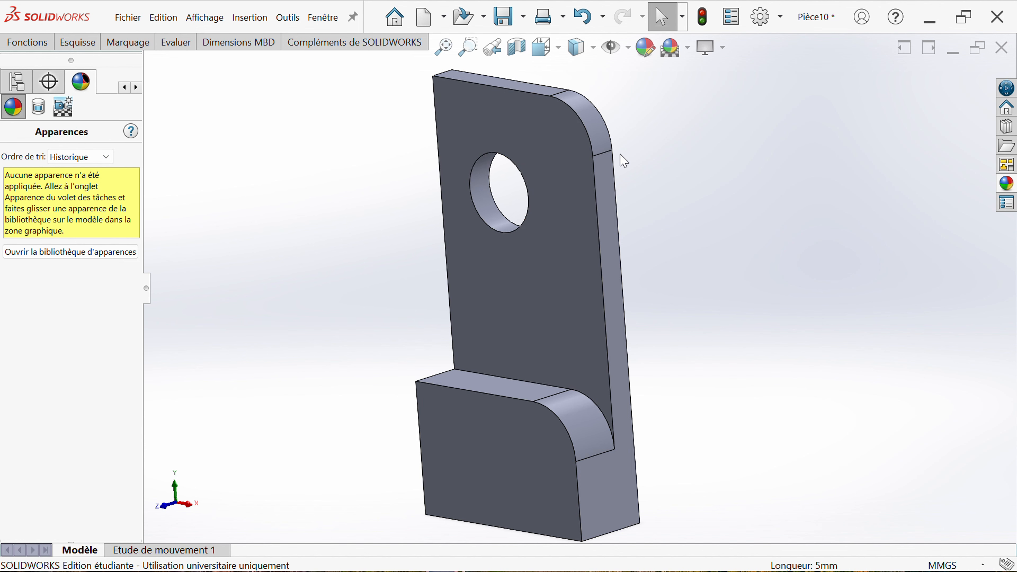
# Set the radius of the two corner fillets to 15 mm directly on the model
pyautogui.click(599, 128)
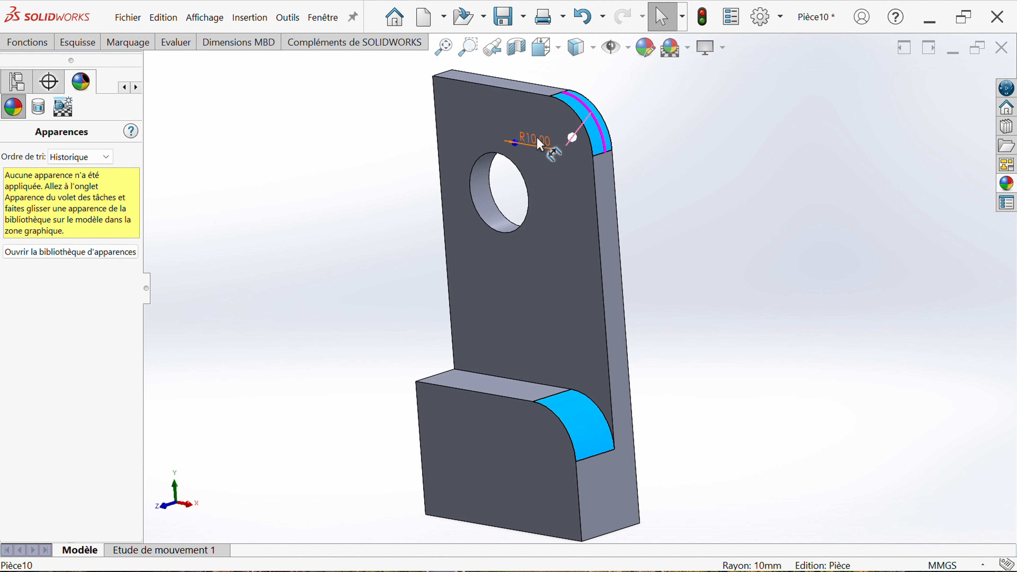
pyautogui.doubleClick(532, 147)
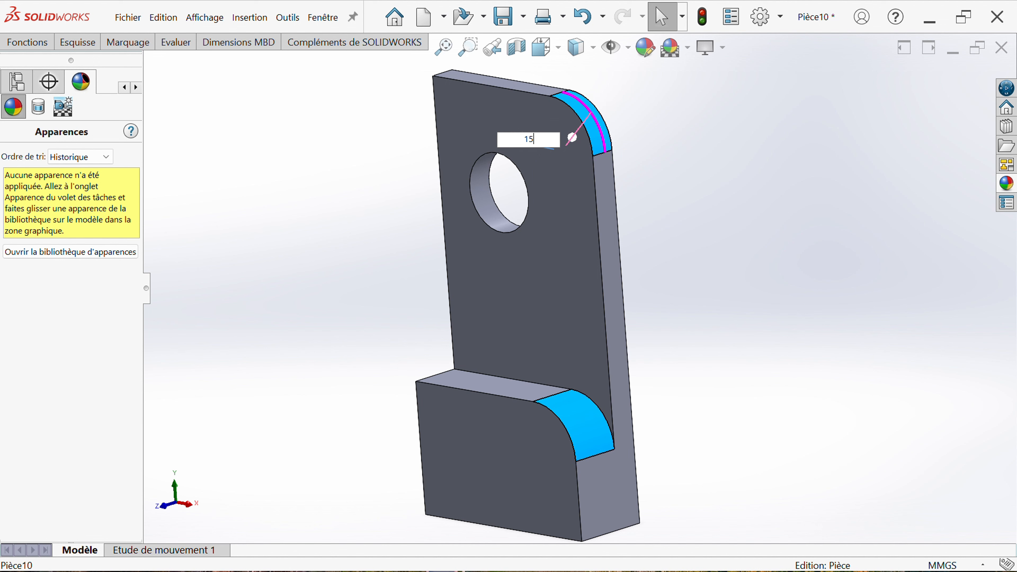
pyautogui.press('Return')
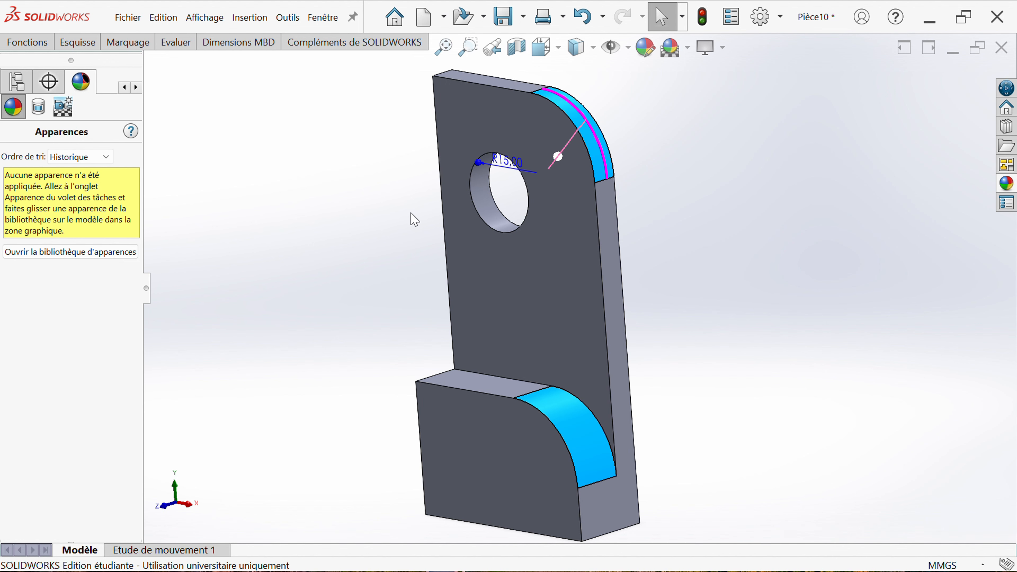
pyautogui.press('Return')
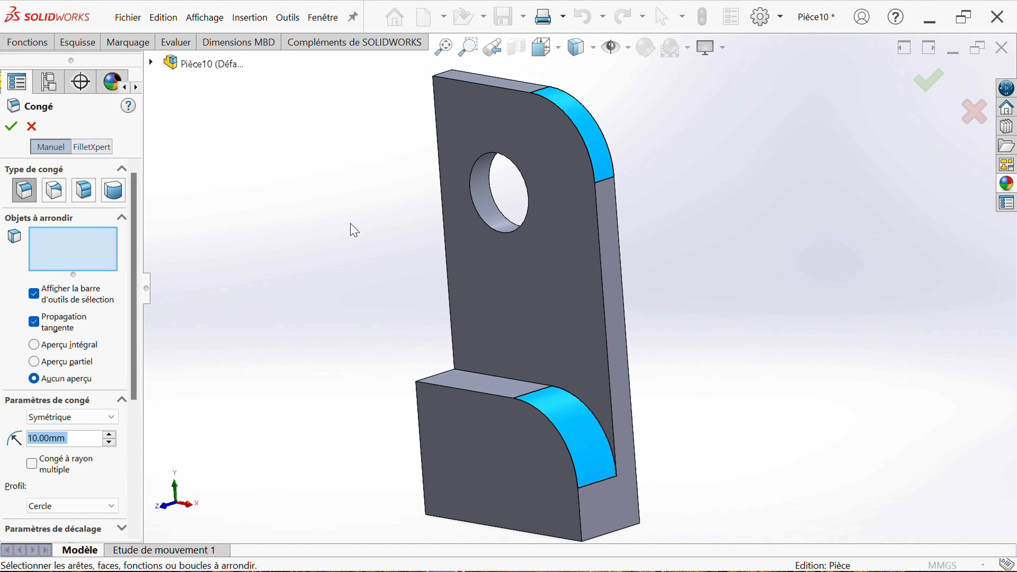
pyautogui.click(11, 126)
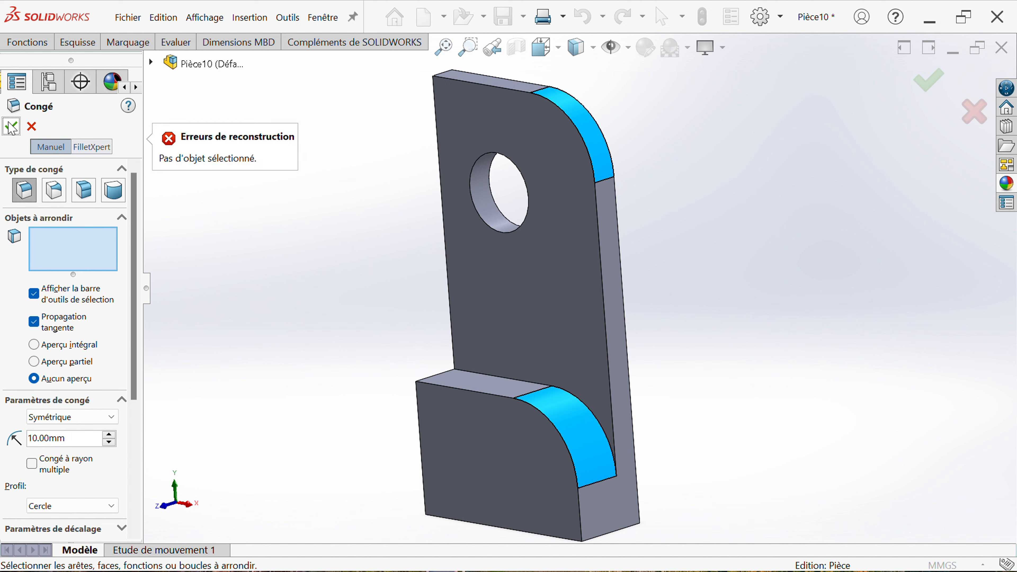
pyautogui.click(31, 126)
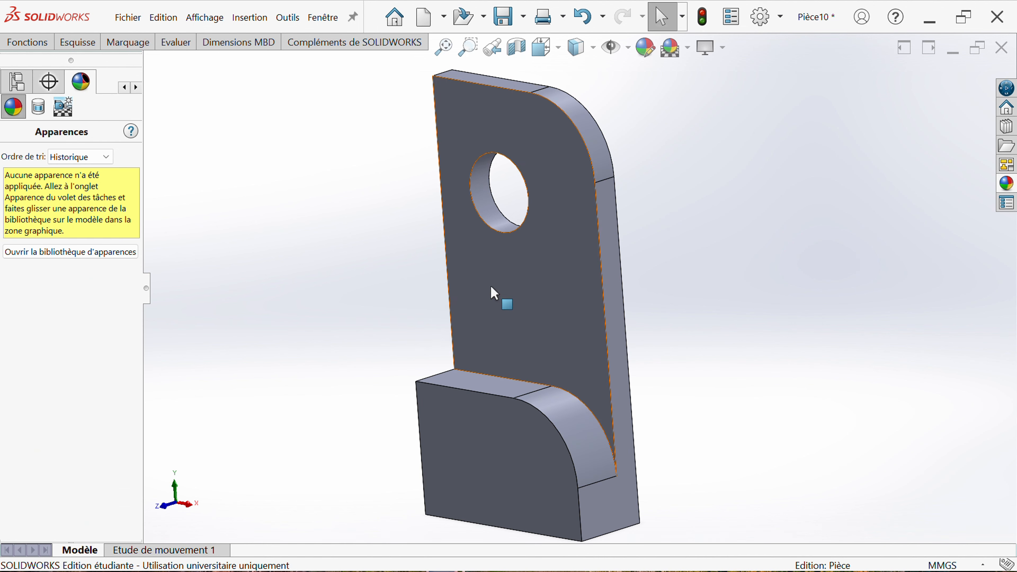
# Select the plate's upper corner fillet and set the shared fillet radius to 20 mm directly on the model
pyautogui.click(592, 122)
pyautogui.click(507, 163)
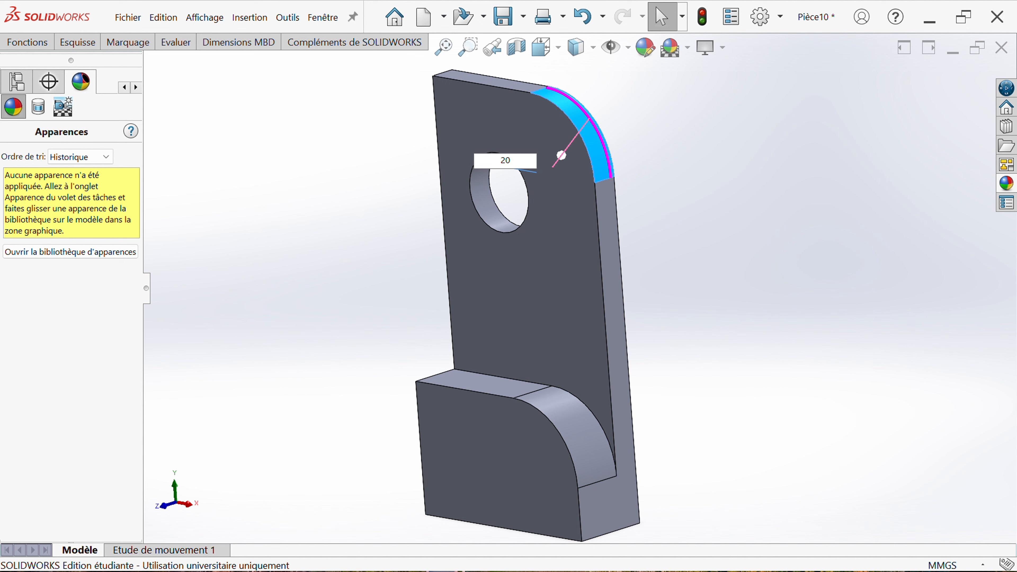
pyautogui.press('Return')
pyautogui.click(395, 204)
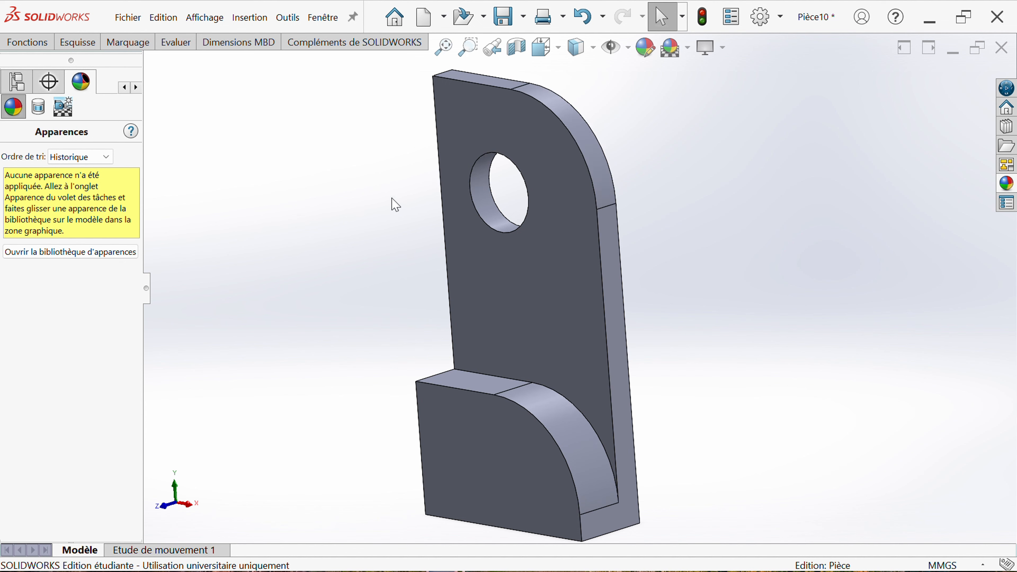
# Begin a Shell (Coque) feature with the plate's large back face and the part's bottom face as the faces to remove
pyautogui.moveTo(390, 232); pyautogui.dragTo(359, 245, button='middle')
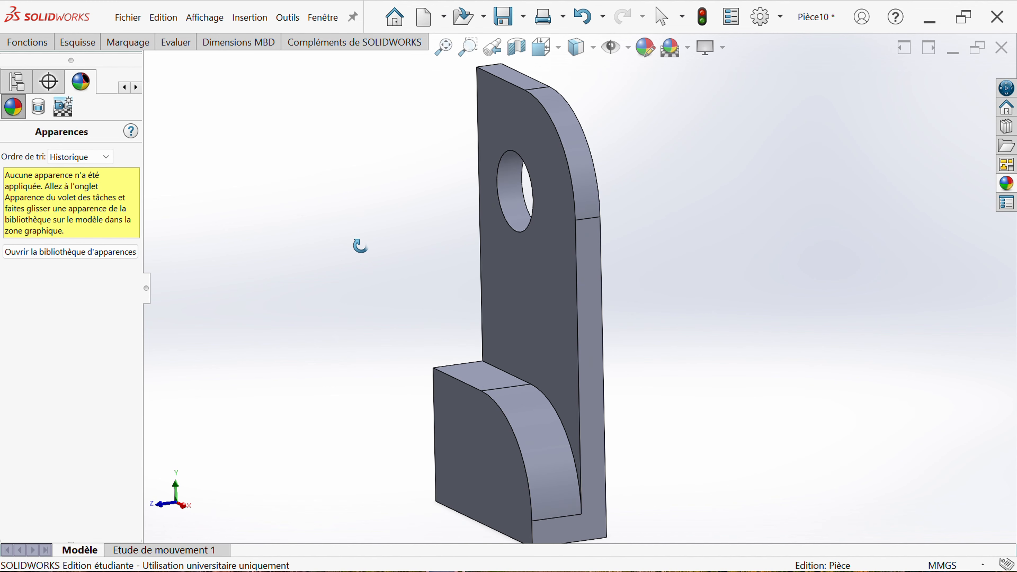
pyautogui.scroll(1, 476, 286)
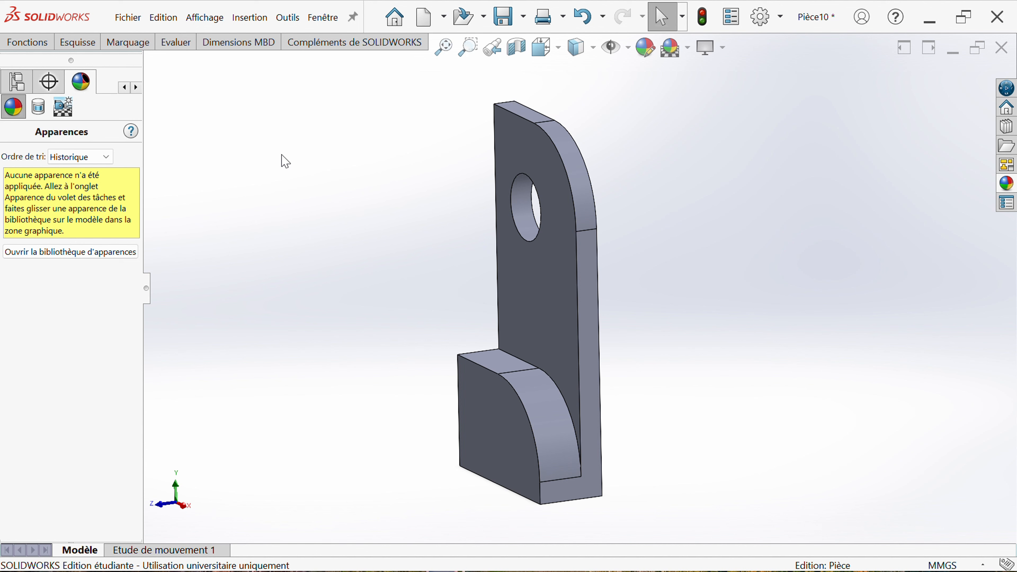
pyautogui.click(36, 46)
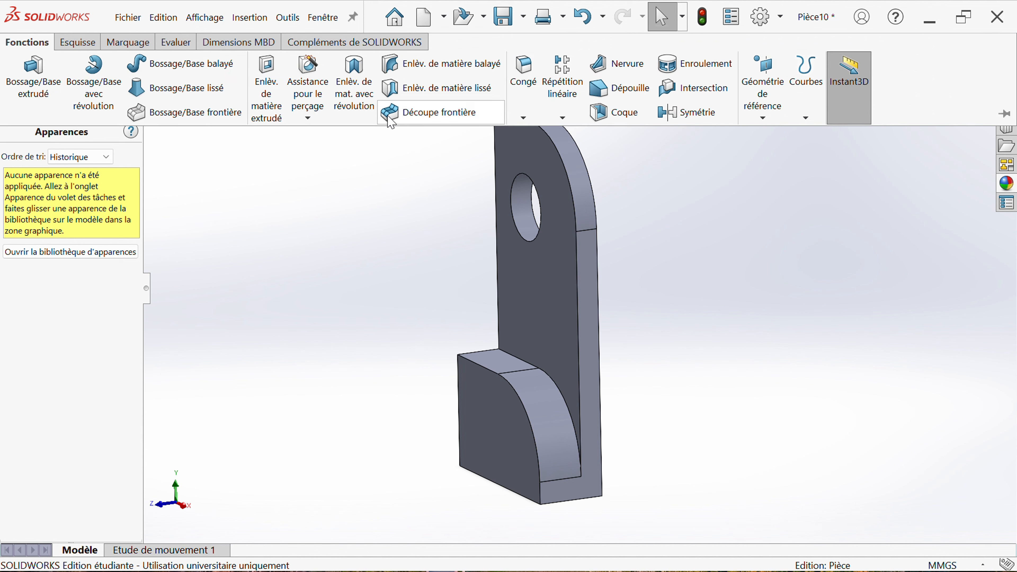
pyautogui.click(604, 114)
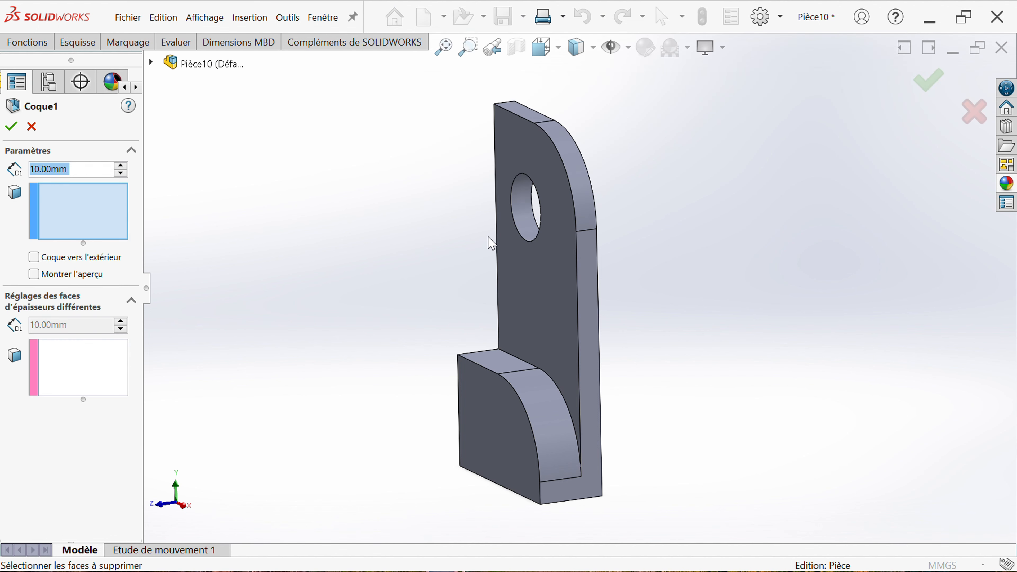
pyautogui.moveTo(440, 273); pyautogui.dragTo(326, 179, button='middle')
pyautogui.click(508, 277)
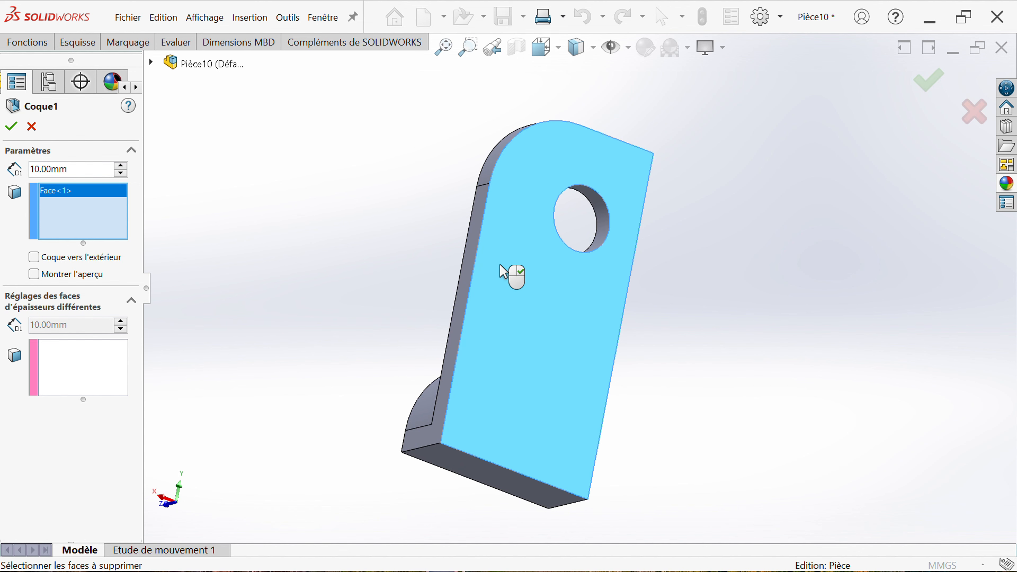
pyautogui.moveTo(392, 266); pyautogui.dragTo(424, 147, button='middle')
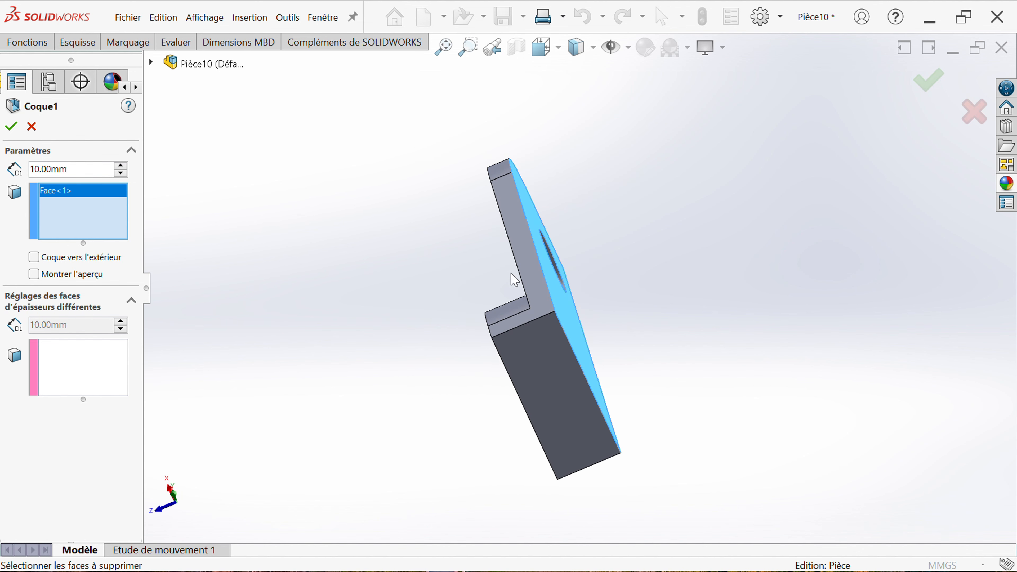
pyautogui.click(538, 367)
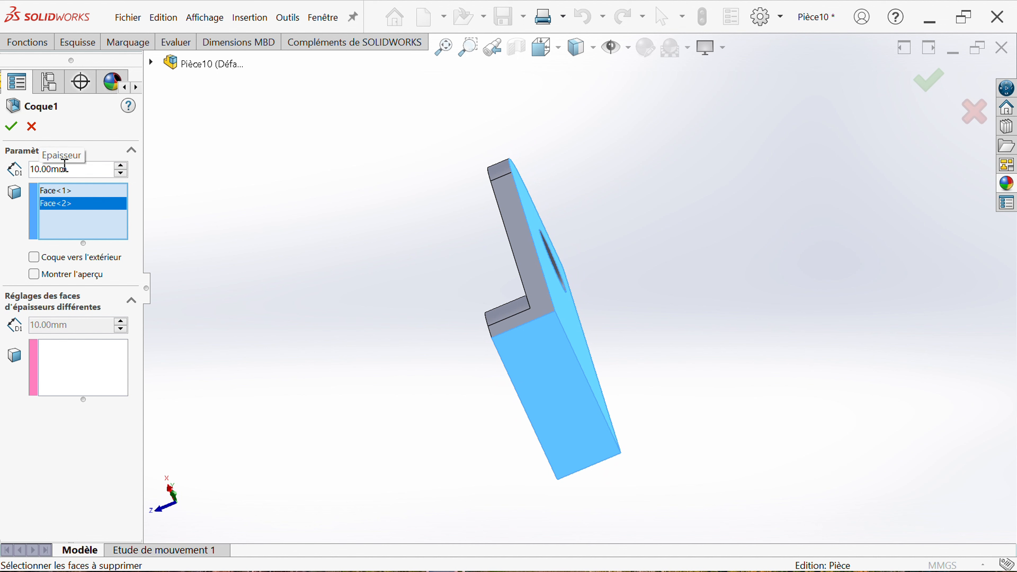
# Set the shell wall thickness to 4 mm and create the shell
pyautogui.click(84, 171)
pyautogui.doubleClick(84, 171)
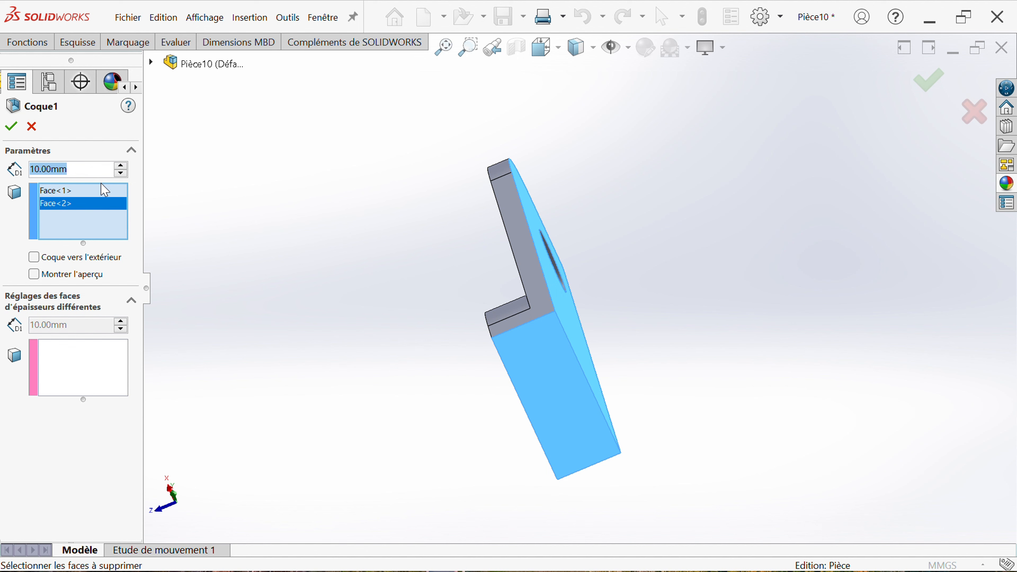
pyautogui.write('4')
pyautogui.press('Return')
pyautogui.click(11, 126)
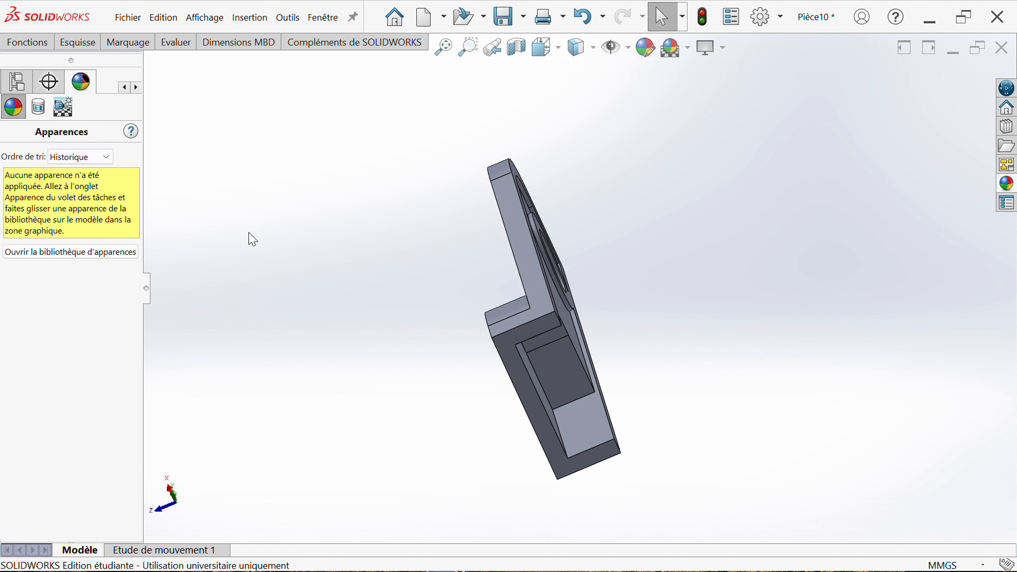
# Open the appearance library and display the Platine appearances in the Métal category
pyautogui.moveTo(397, 250); pyautogui.dragTo(354, 272, button='middle')
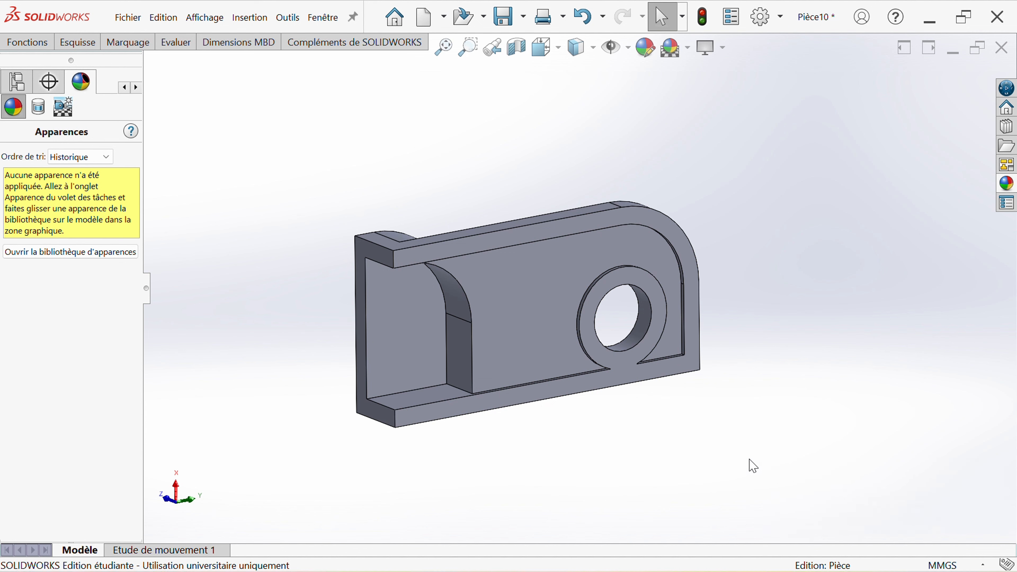
pyautogui.moveTo(489, 433); pyautogui.dragTo(654, 237, button='middle')
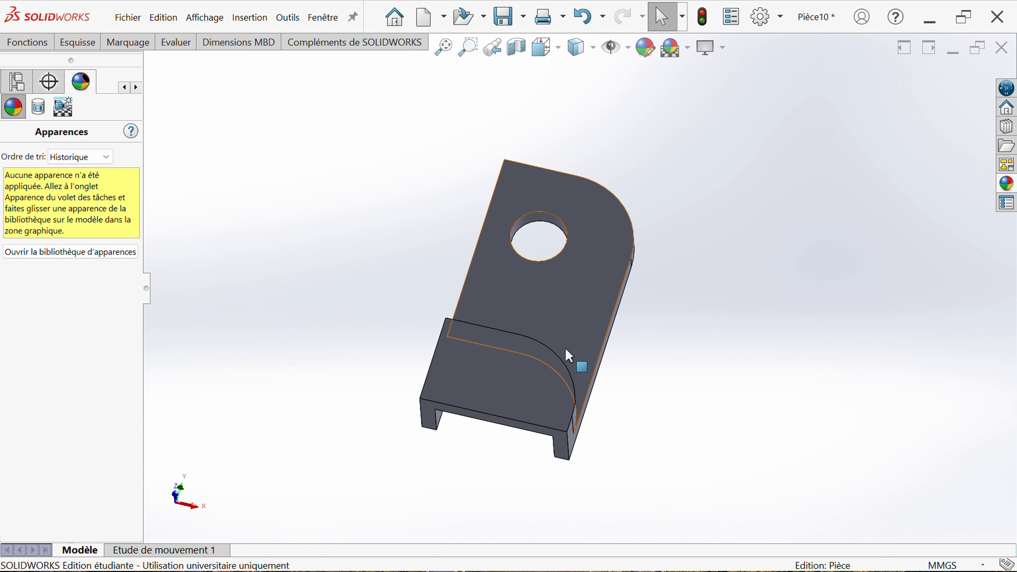
pyautogui.moveTo(416, 295); pyautogui.dragTo(500, 323, button='middle')
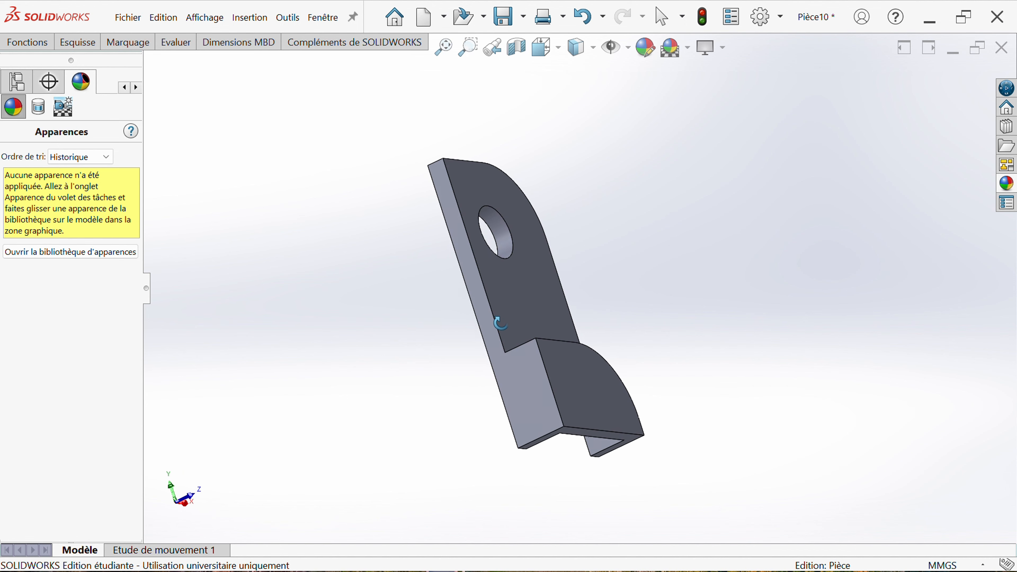
pyautogui.click(1007, 186)
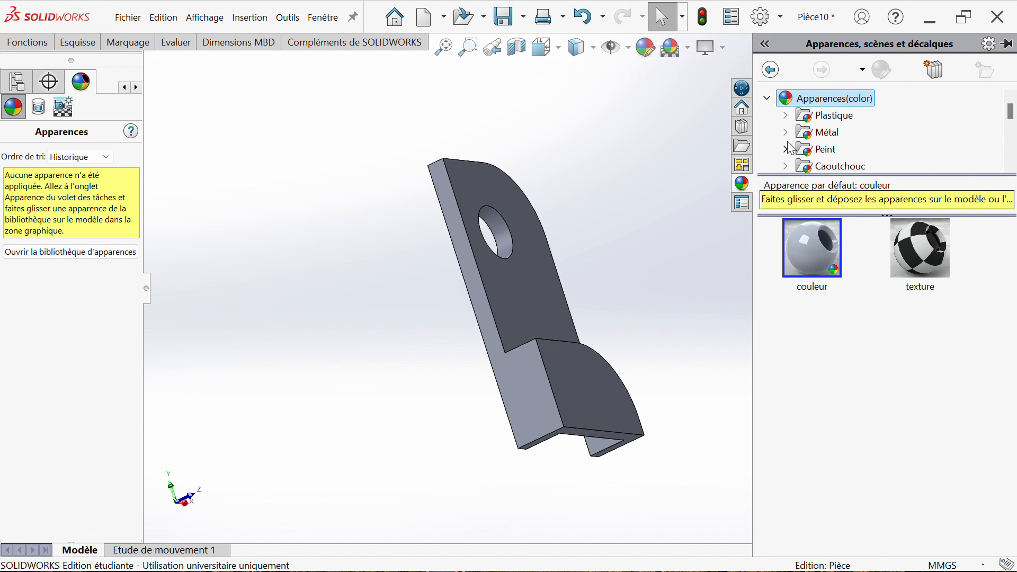
pyautogui.click(786, 134)
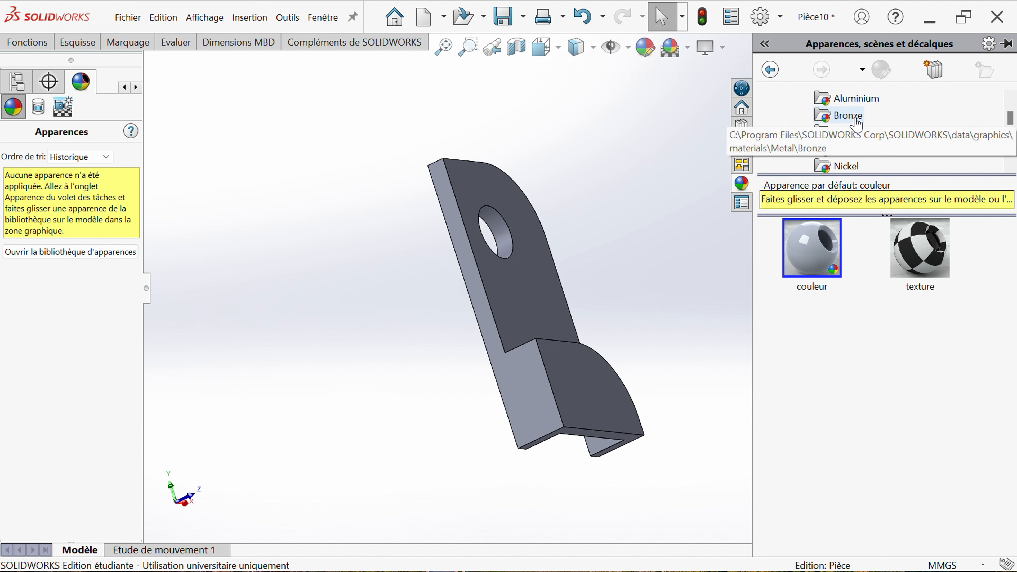
pyautogui.scroll(-1, 856, 164)
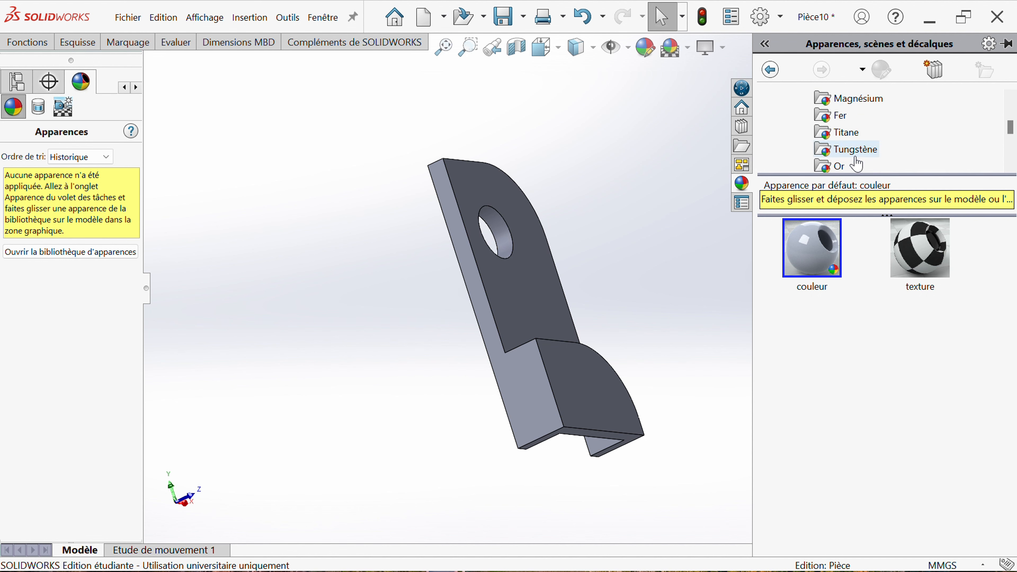
pyautogui.scroll(-1, 856, 163)
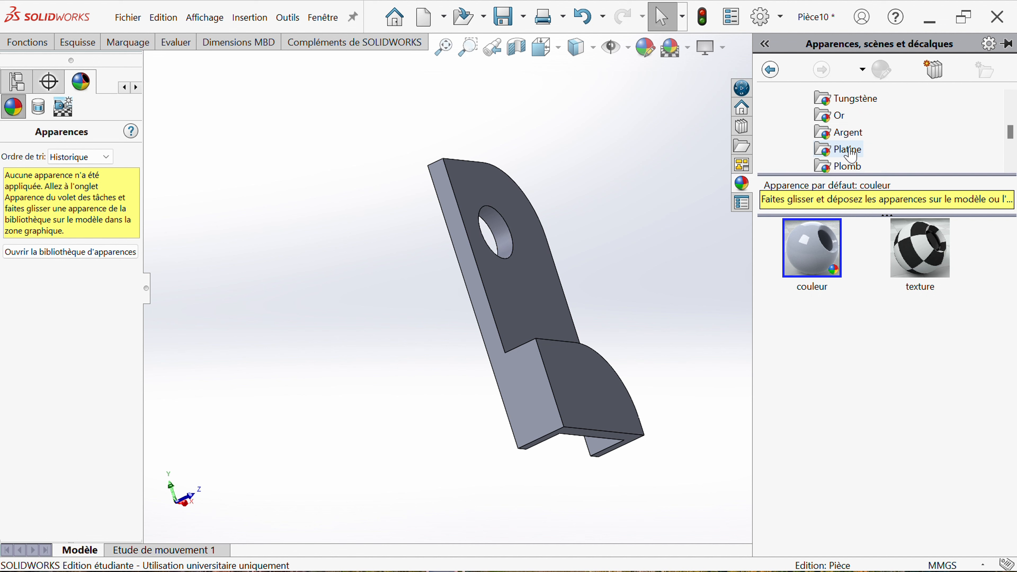
pyautogui.click(848, 150)
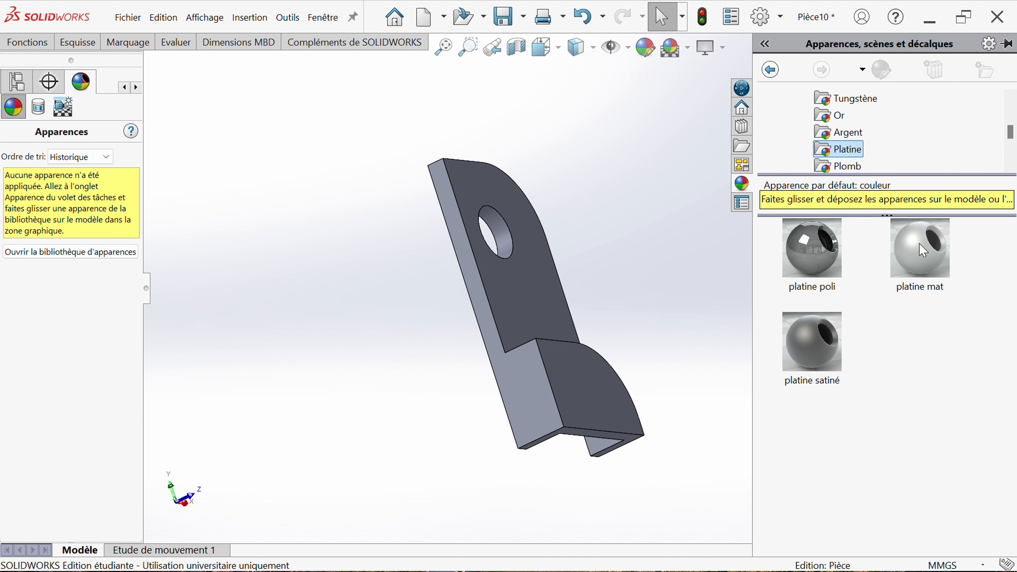
# Apply the satin platinum appearance (platine satiné) to the part
pyautogui.click(924, 266)
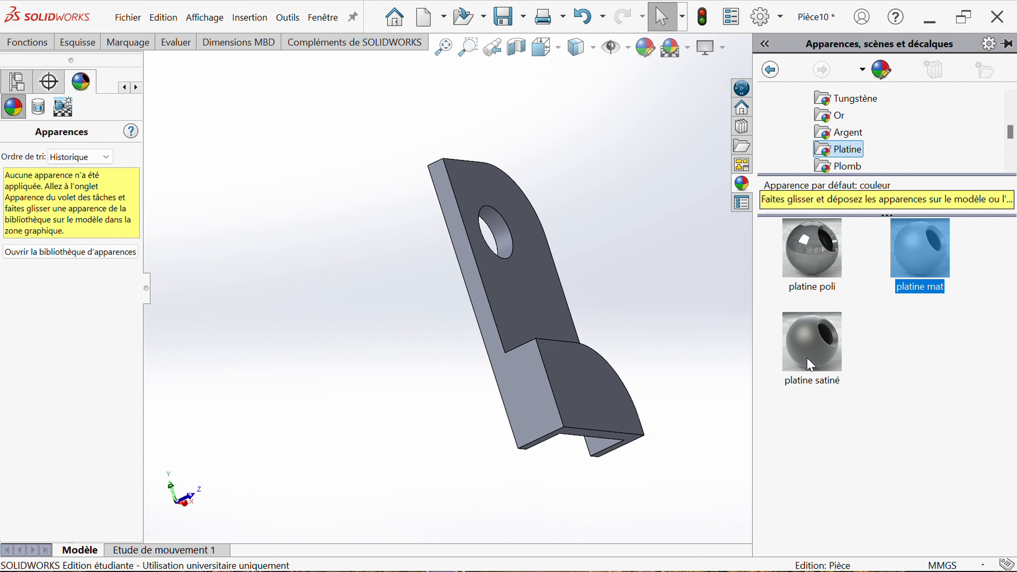
pyautogui.click(810, 363)
pyautogui.rightClick(812, 351)
pyautogui.click(815, 369)
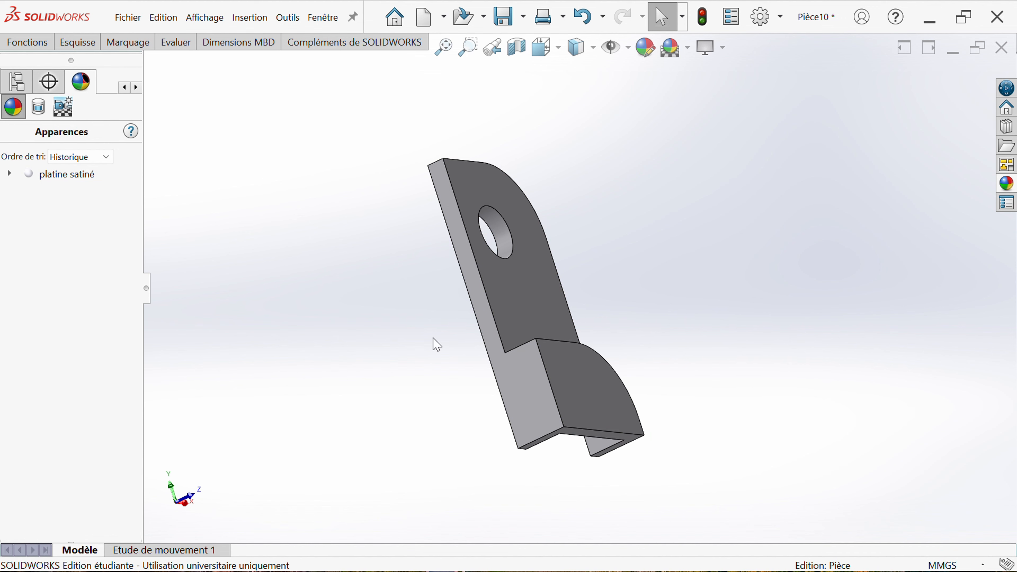
# Try the Spot doux scene as the part's background and lighting
pyautogui.moveTo(401, 320); pyautogui.dragTo(723, 286, button='middle')
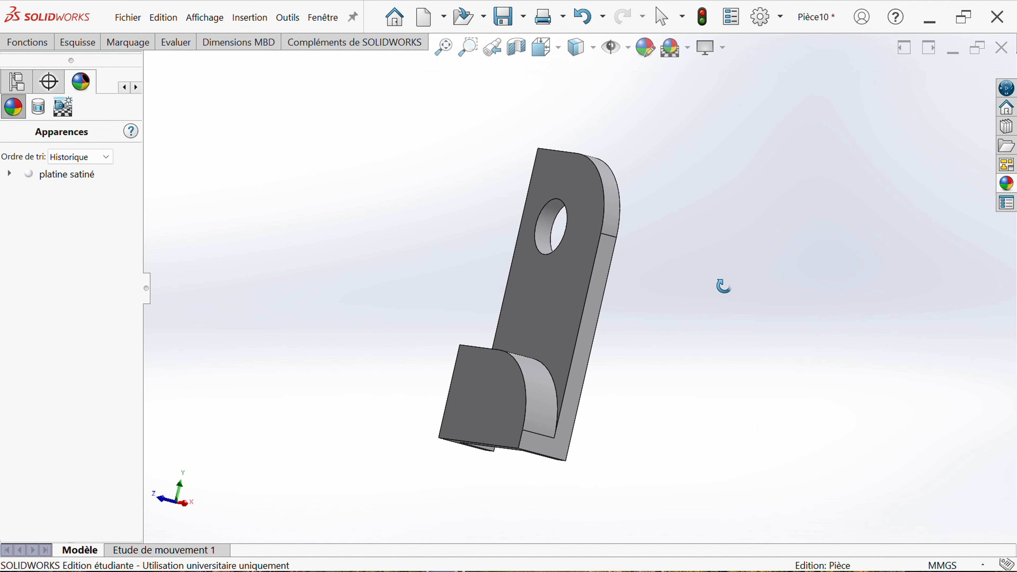
pyautogui.click(687, 47)
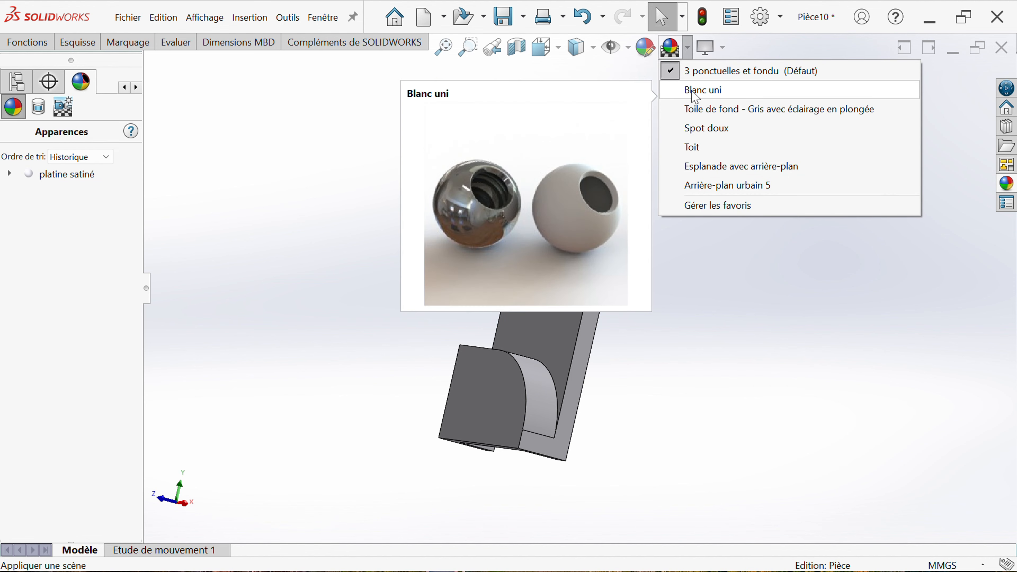
pyautogui.click(695, 128)
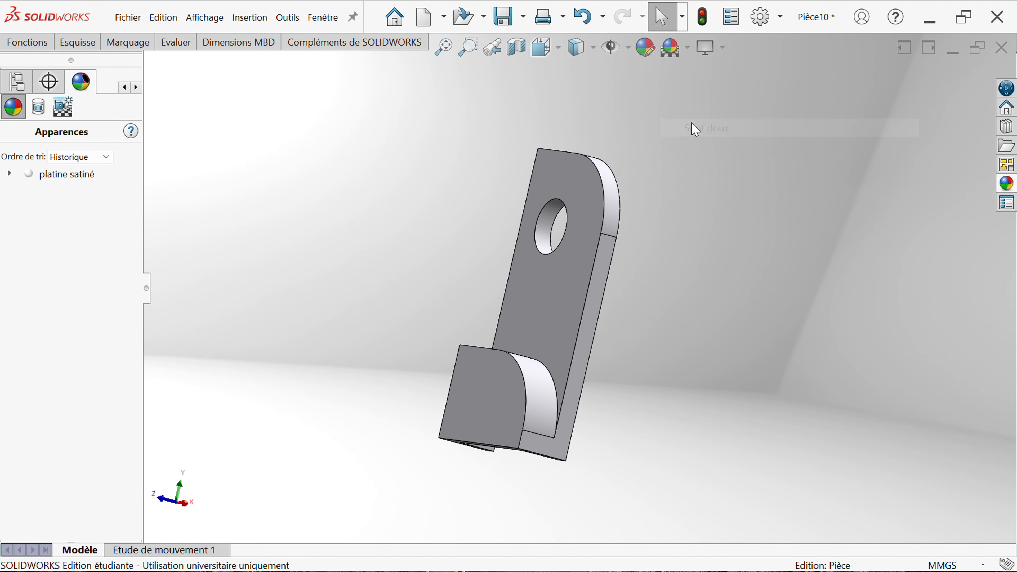
pyautogui.moveTo(689, 338); pyautogui.dragTo(659, 168, button='middle')
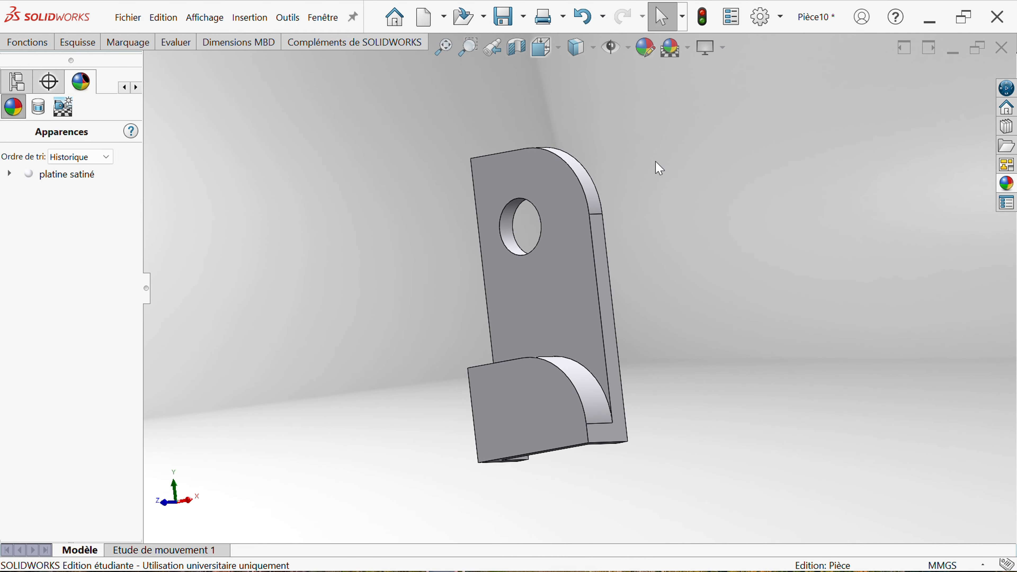
# Apply the Arrière-plan urbain 5 scene and view the part against it from another angle
pyautogui.click(687, 47)
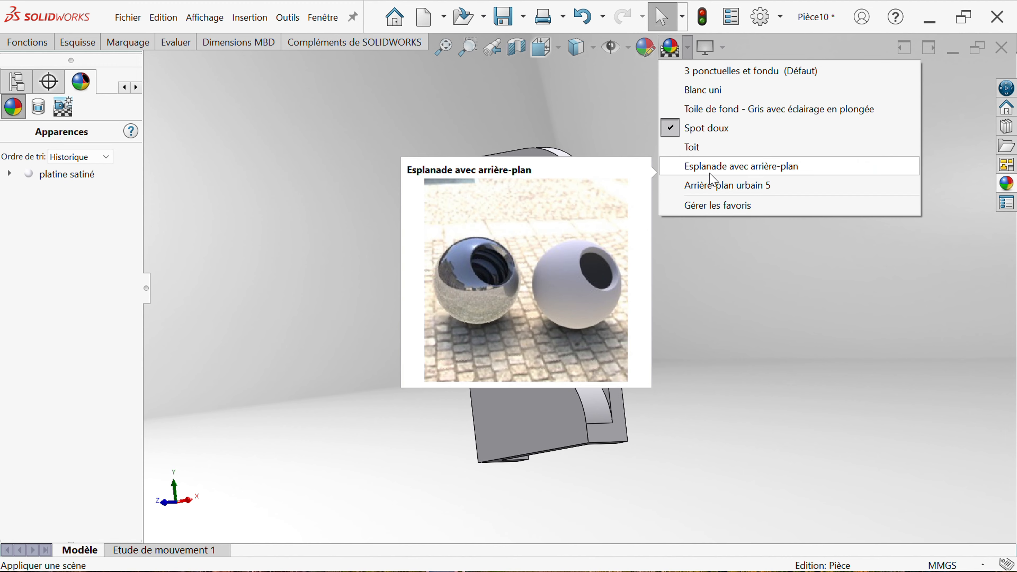
pyautogui.click(705, 188)
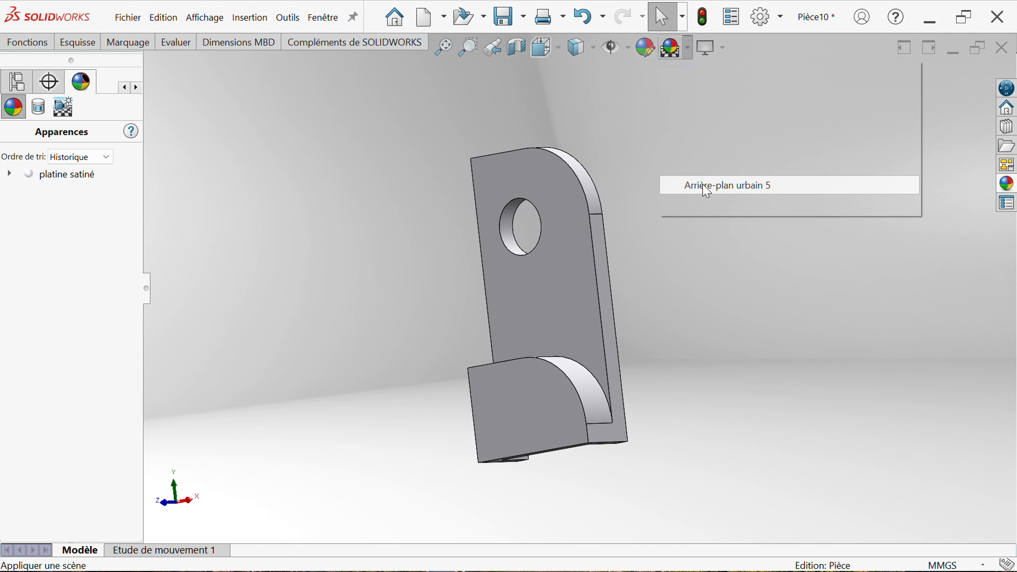
pyautogui.moveTo(629, 347); pyautogui.dragTo(556, 290, button='middle')
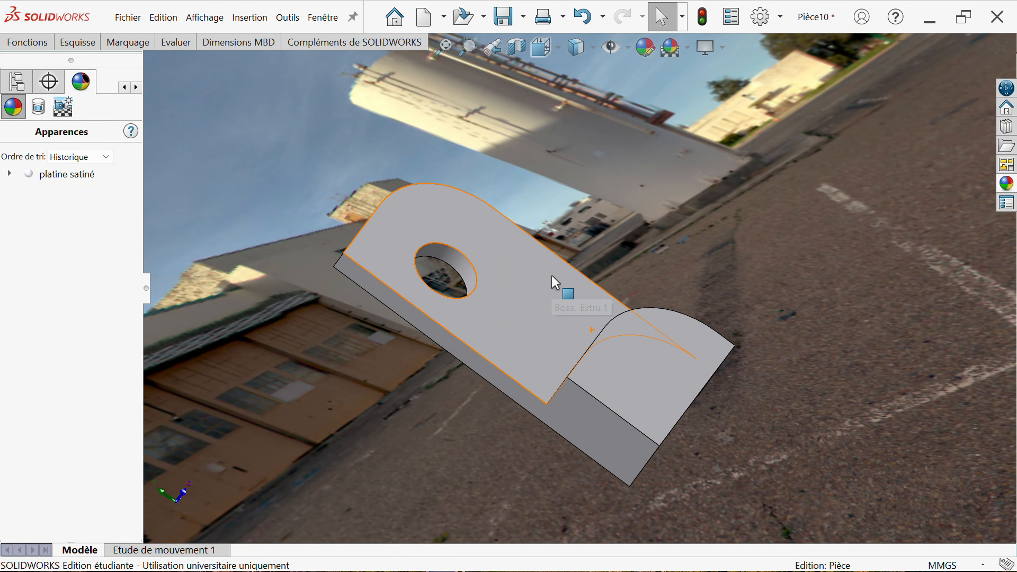
pyautogui.scroll(1, 320, 361)
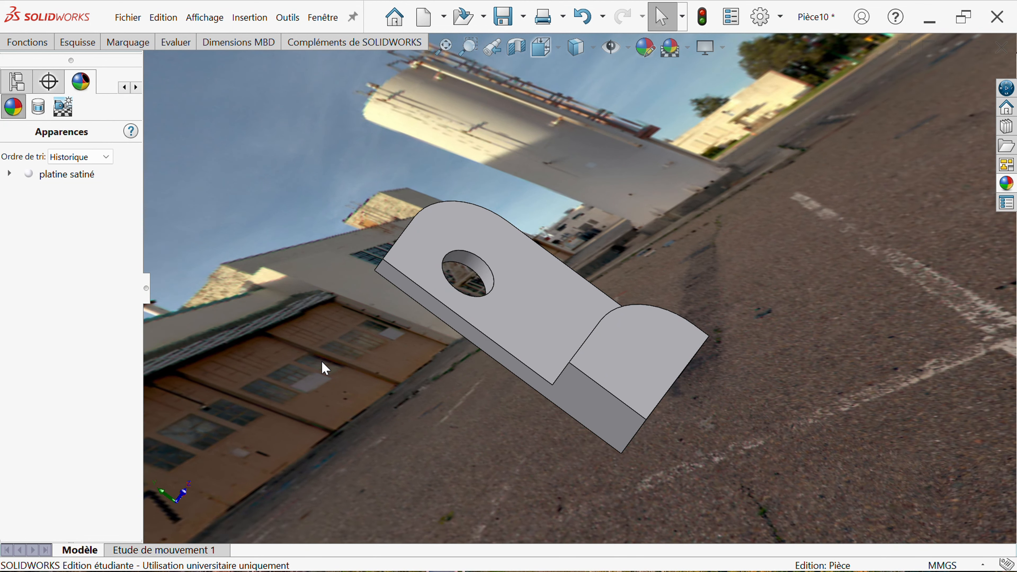